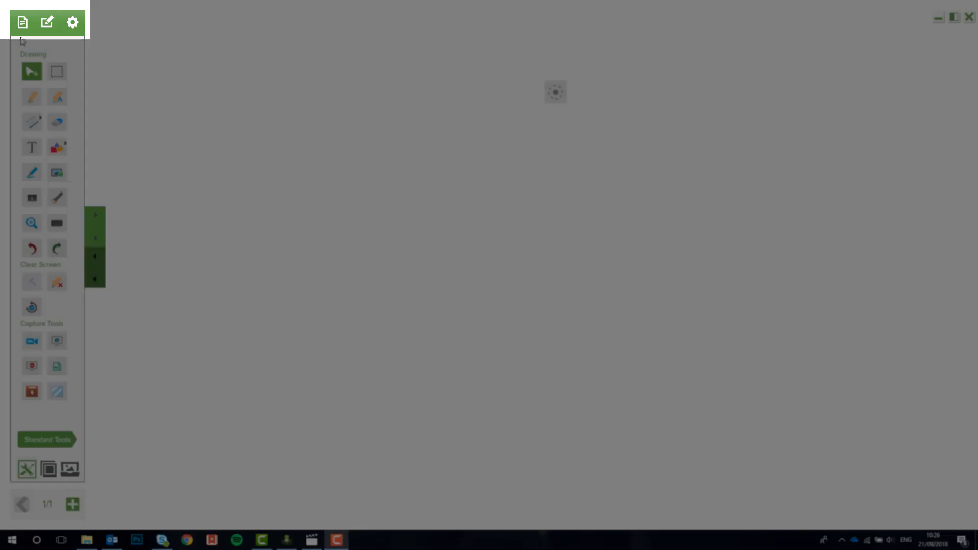
click(23, 26)
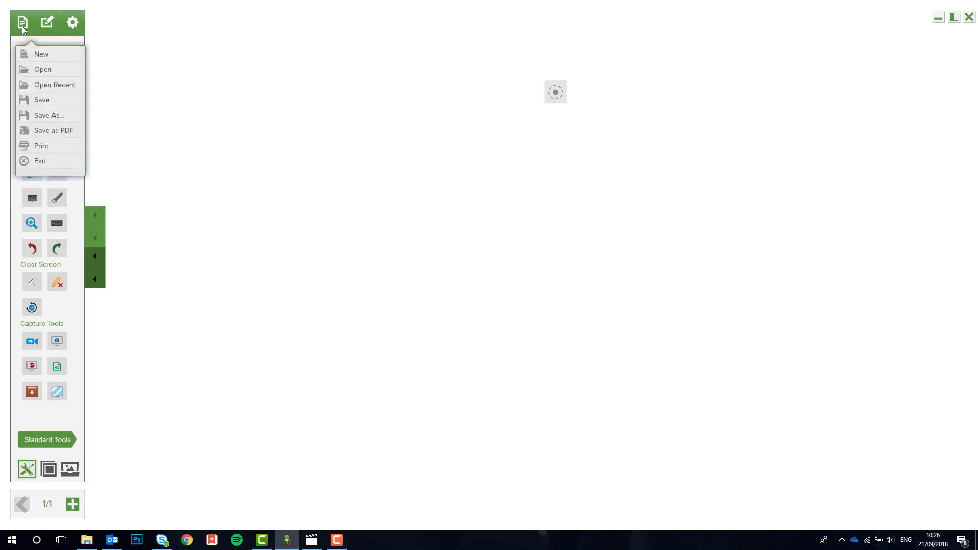
click(48, 23)
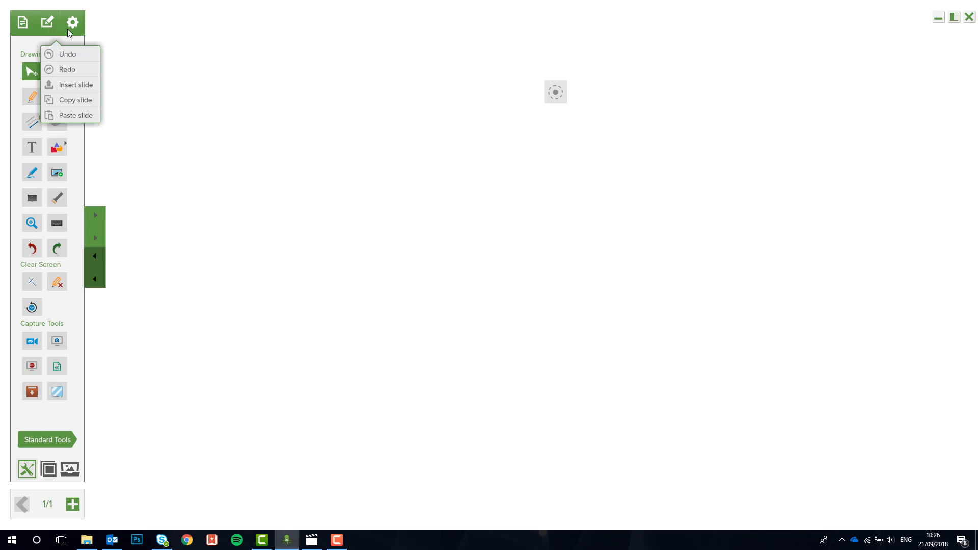
click(73, 25)
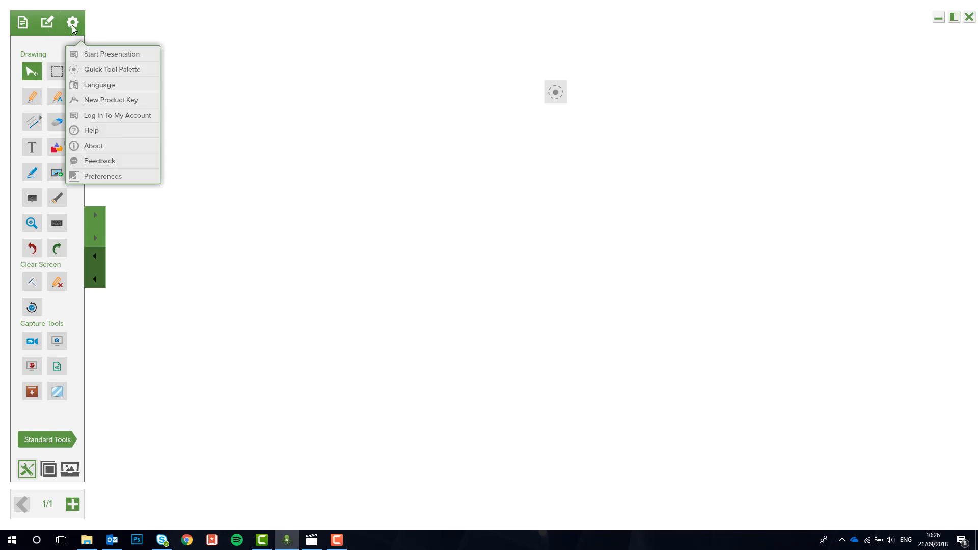
click(145, 37)
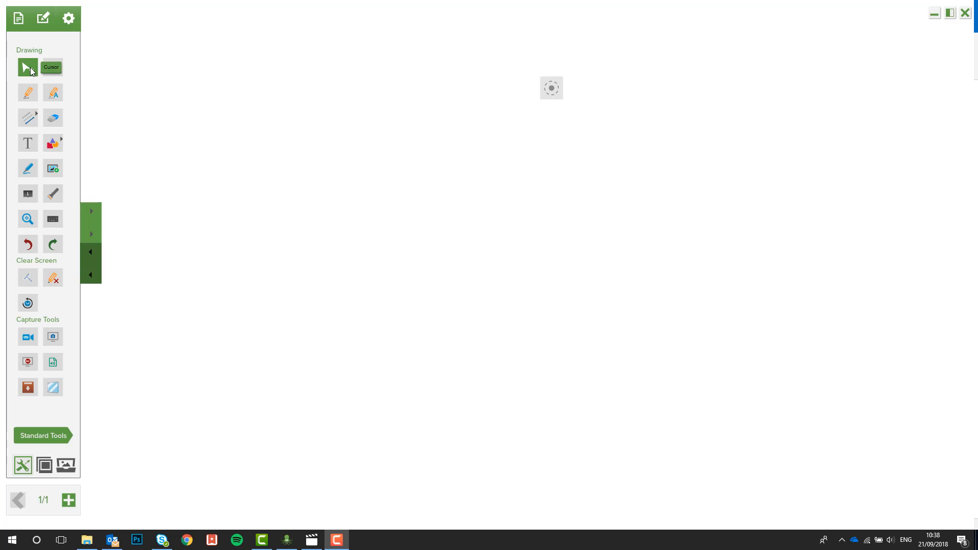
Draw a green freehand circle with two short lines inside and an arrow on each side, using blue for the second arrowhead.
click(28, 92)
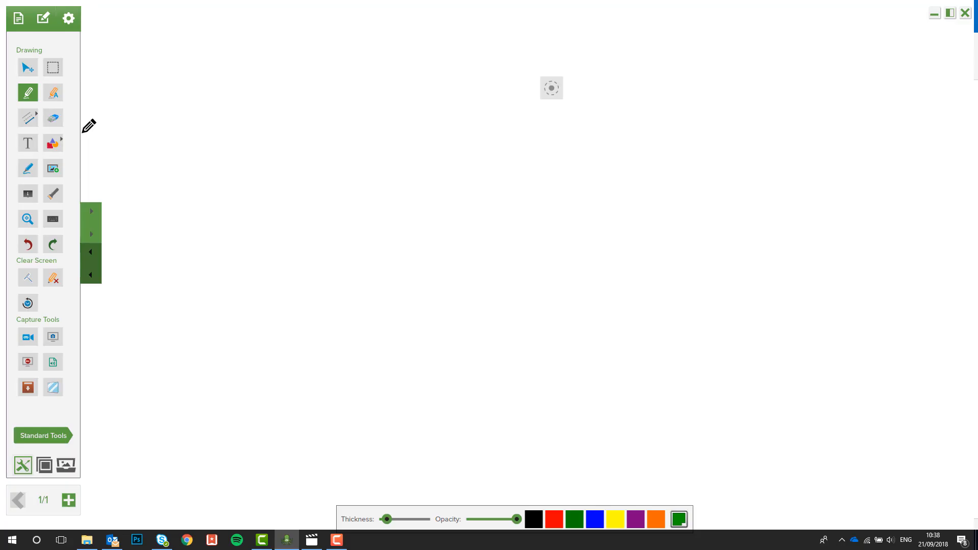
mouse_move(488, 207)
mouse_down()
mouse_move(442, 206)
mouse_move(538, 264)
mouse_move(494, 205)
mouse_move(480, 204)
mouse_up()
mouse_move(473, 237)
mouse_down()
mouse_move(507, 235)
mouse_move(491, 253)
mouse_move(512, 253)
mouse_move(586, 199)
mouse_move(594, 213)
mouse_up()
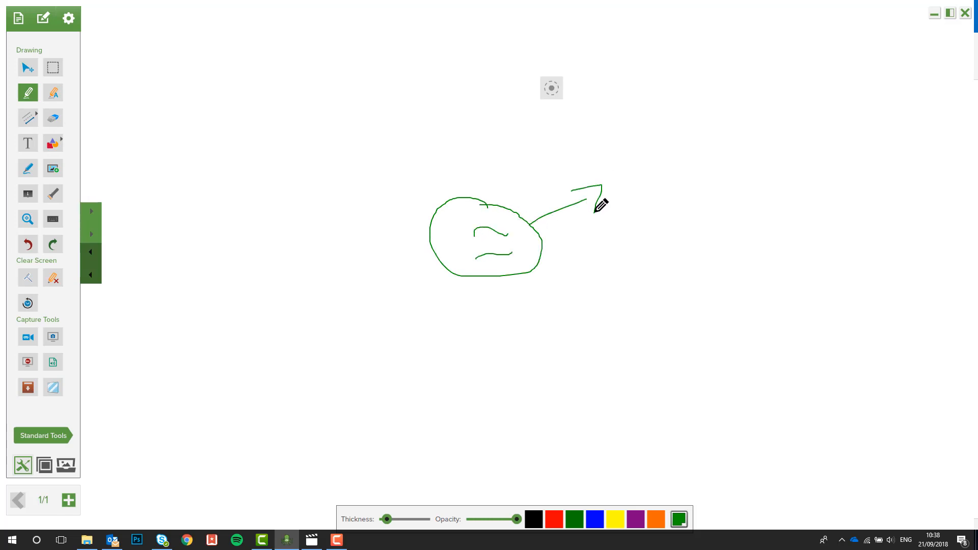
mouse_move(436, 260)
mouse_down()
mouse_move(406, 271)
mouse_move(437, 289)
mouse_up()
click(596, 520)
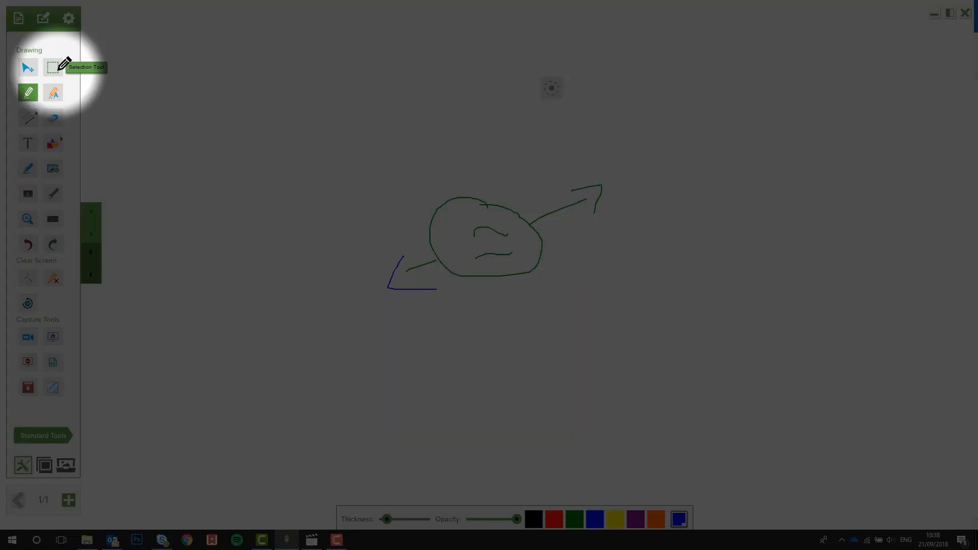
Select the whole freehand sketch with the Selection tool and move it towards the page's lower-right corner.
click(59, 69)
mouse_move(339, 138)
mouse_down()
mouse_move(625, 316)
mouse_move(710, 330)
mouse_up()
mouse_move(524, 253)
mouse_down()
mouse_move(842, 438)
mouse_move(911, 509)
mouse_move(956, 509)
mouse_up()
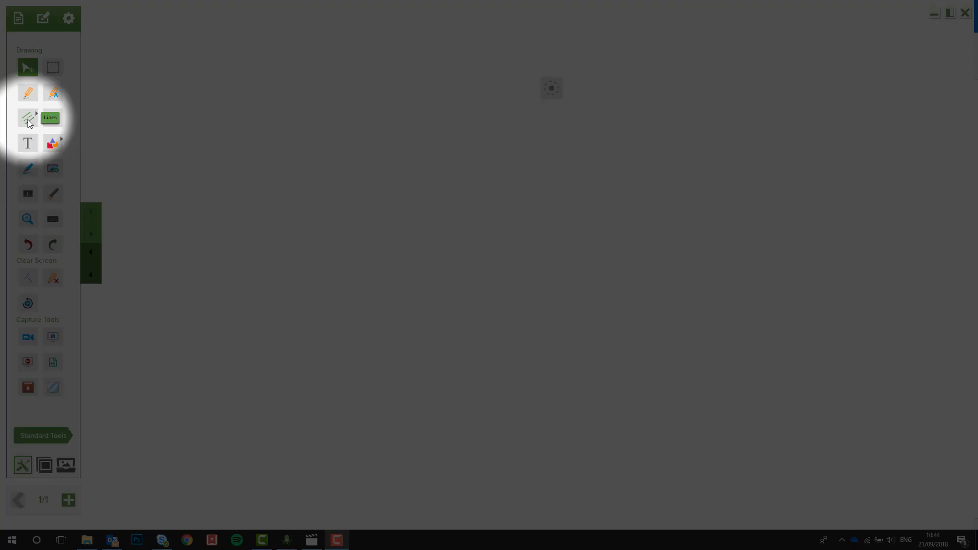
Draw a thick red arrow sloping down to the right and a thinner green arrow sloping up to the right.
click(27, 119)
click(89, 124)
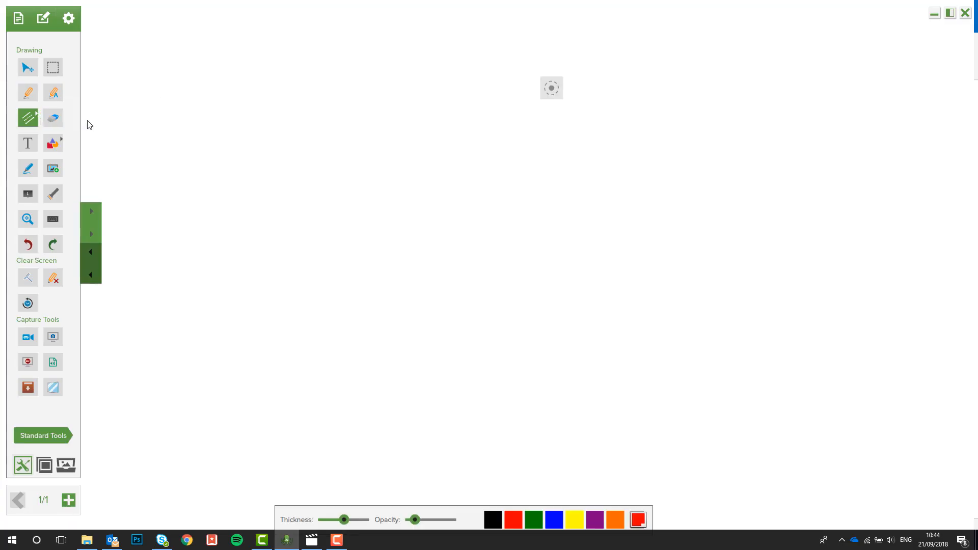
drag(189, 131, 385, 305)
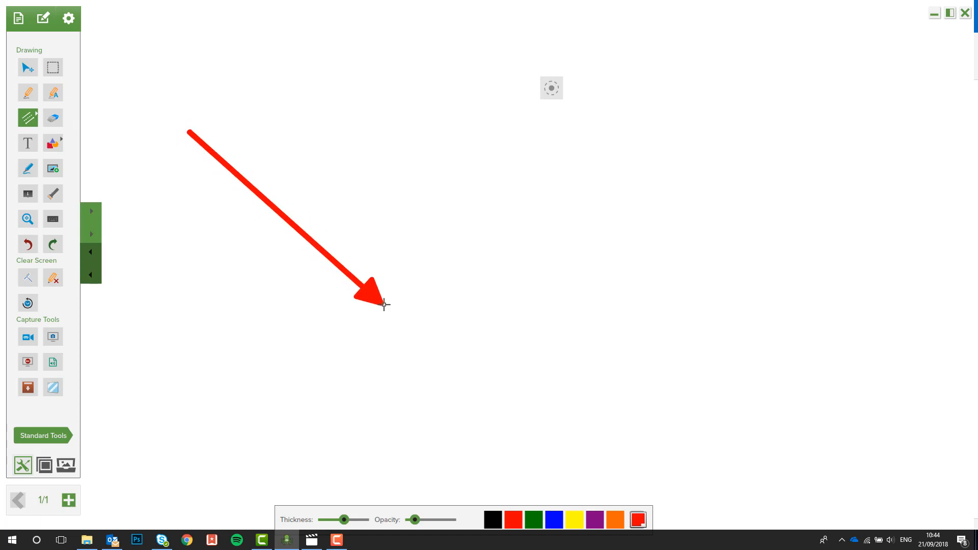
drag(344, 520, 325, 527)
click(536, 524)
drag(530, 411, 647, 206)
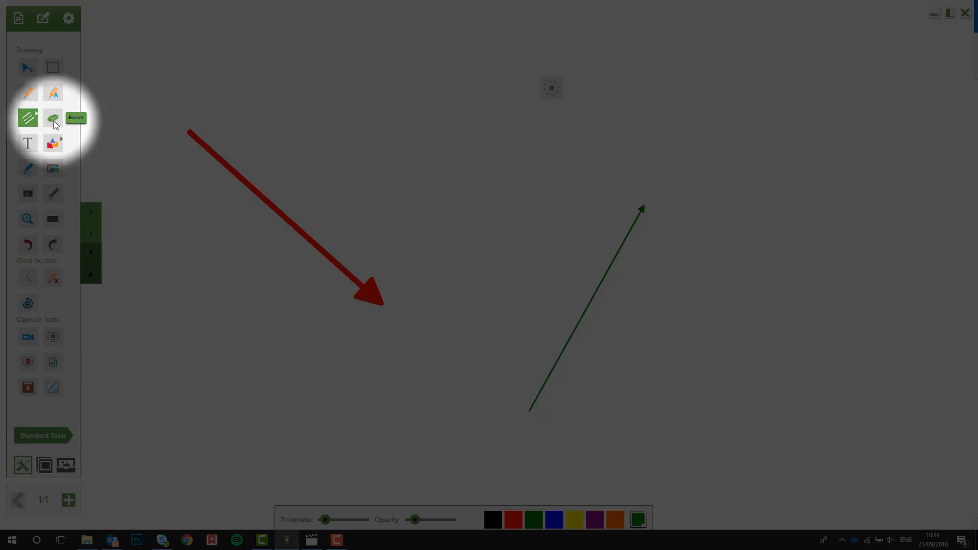
Erase the red arrow and the green arrow with the Eraser.
click(53, 120)
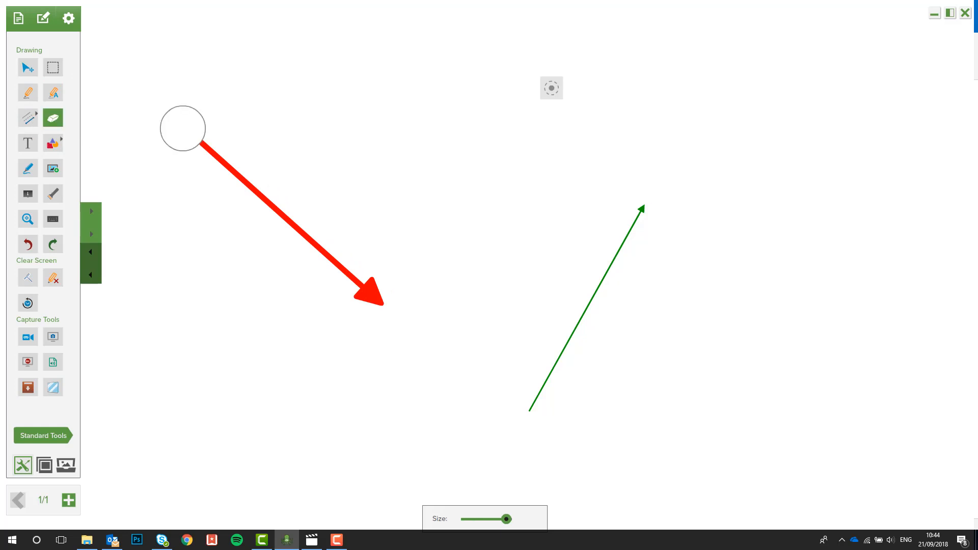
drag(199, 133, 369, 291)
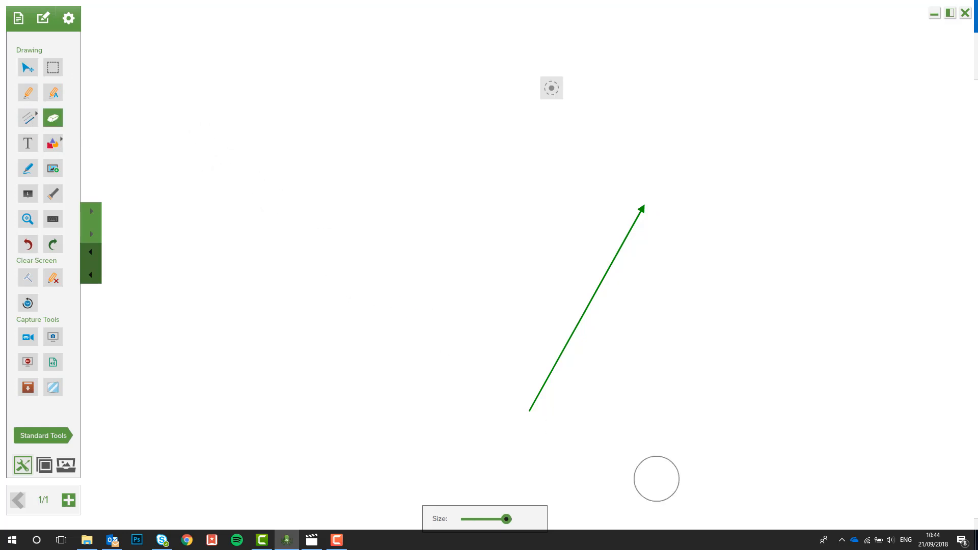
mouse_move(540, 427)
mouse_down()
mouse_move(611, 216)
mouse_move(627, 216)
mouse_move(617, 265)
mouse_up()
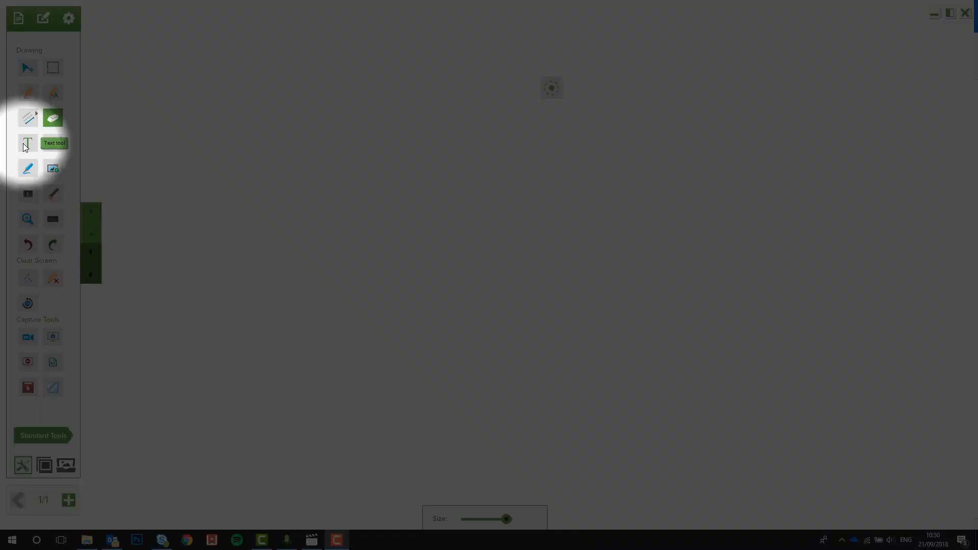
Add a large text box in the middle of the page containing "The quick brown fox".
click(27, 143)
drag(262, 146, 739, 494)
text(Th)
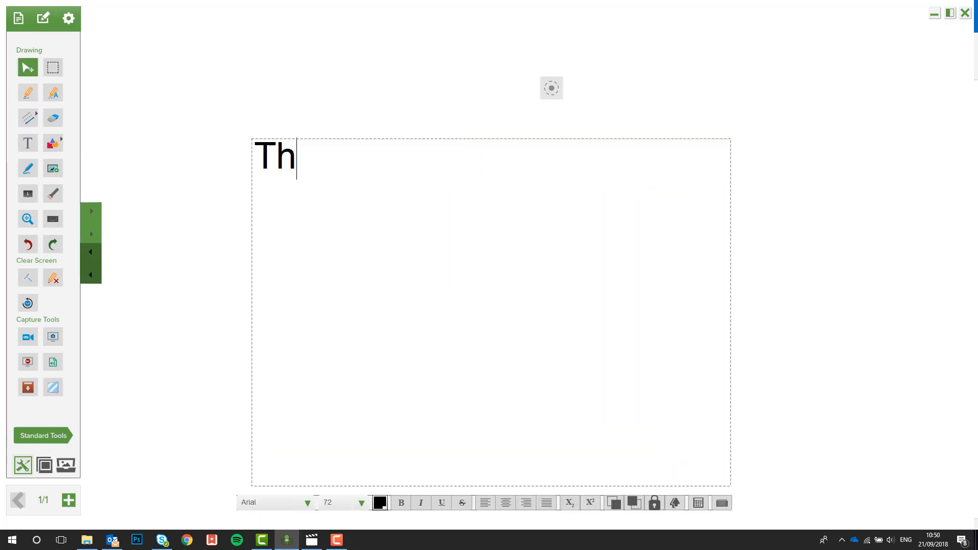
text(e quick bro)
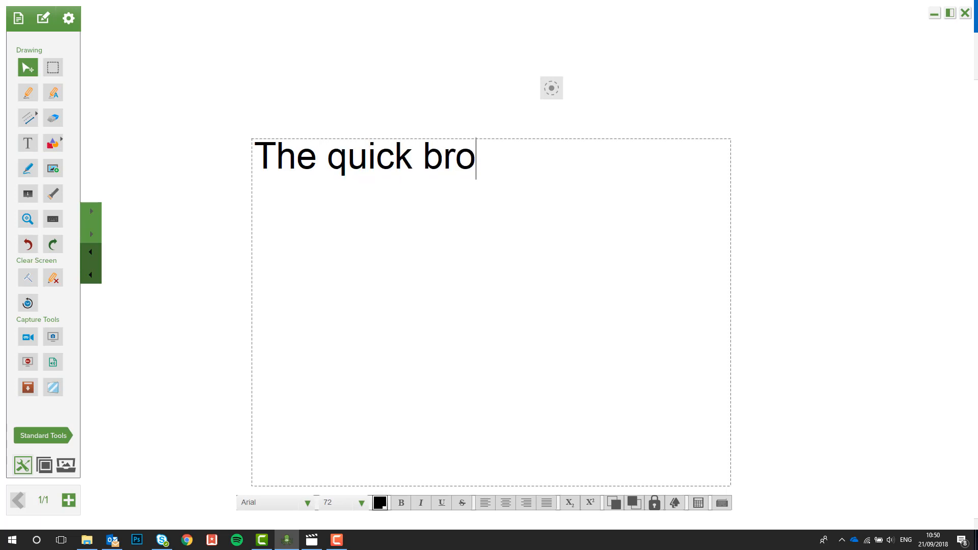
text(wn fox)
Format all of the text as size 16 Algerian in a dark pinkish red.
key(ctrl+a)
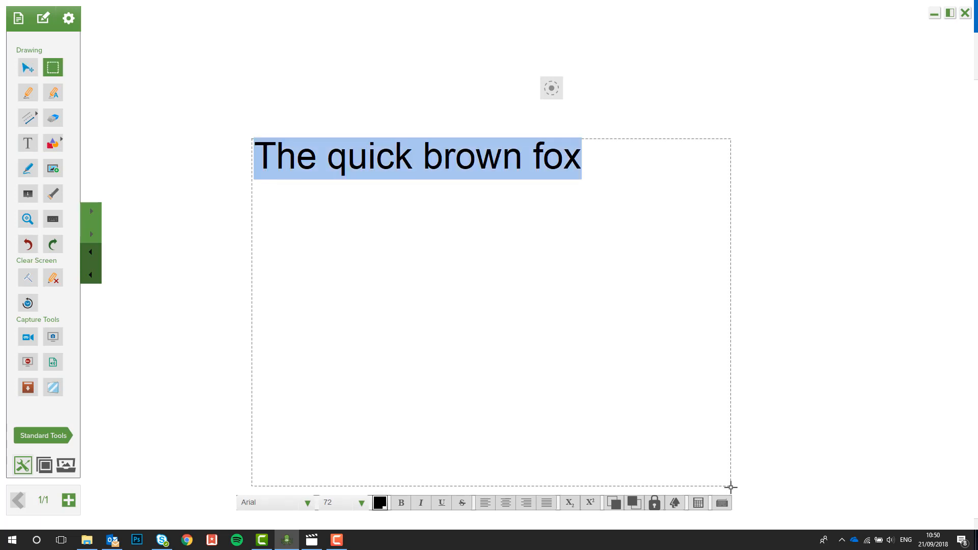
click(341, 503)
click(362, 502)
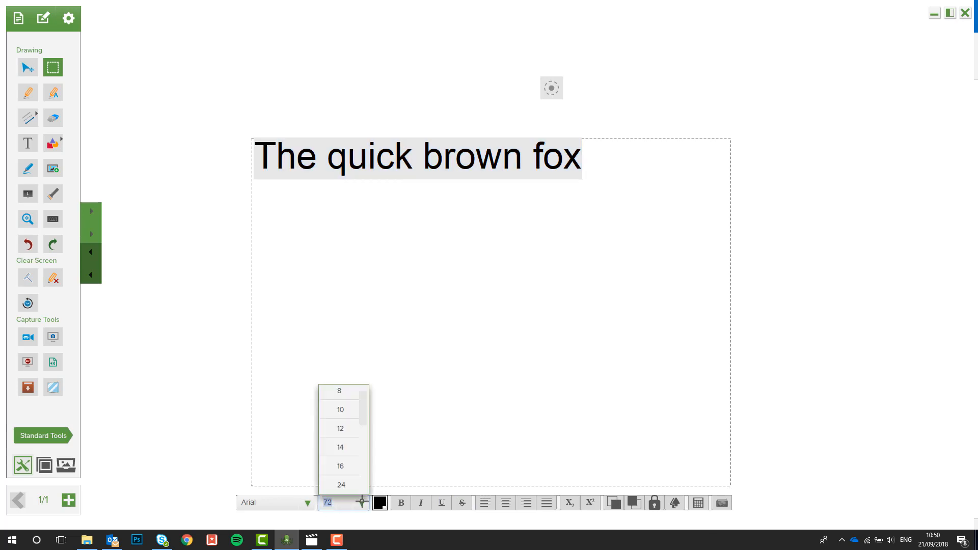
click(348, 458)
click(380, 503)
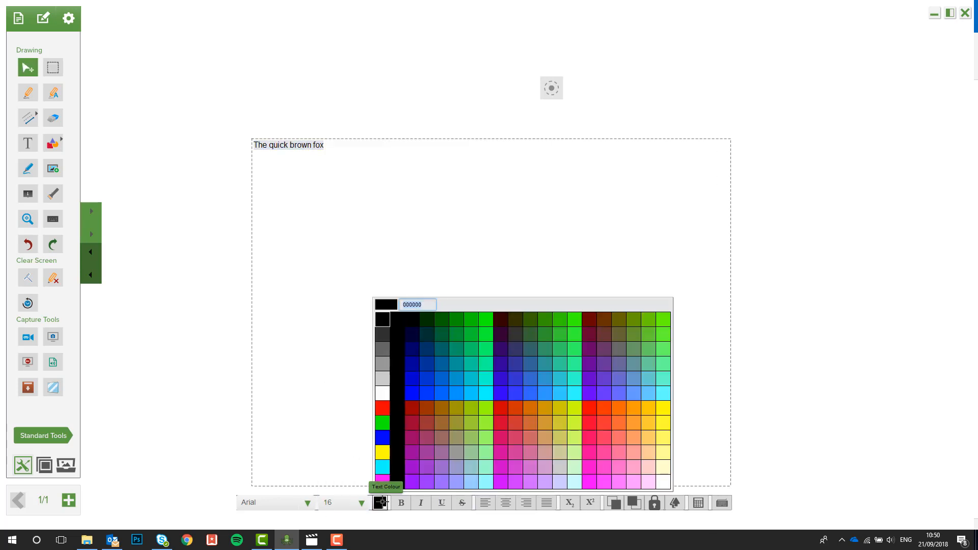
click(428, 439)
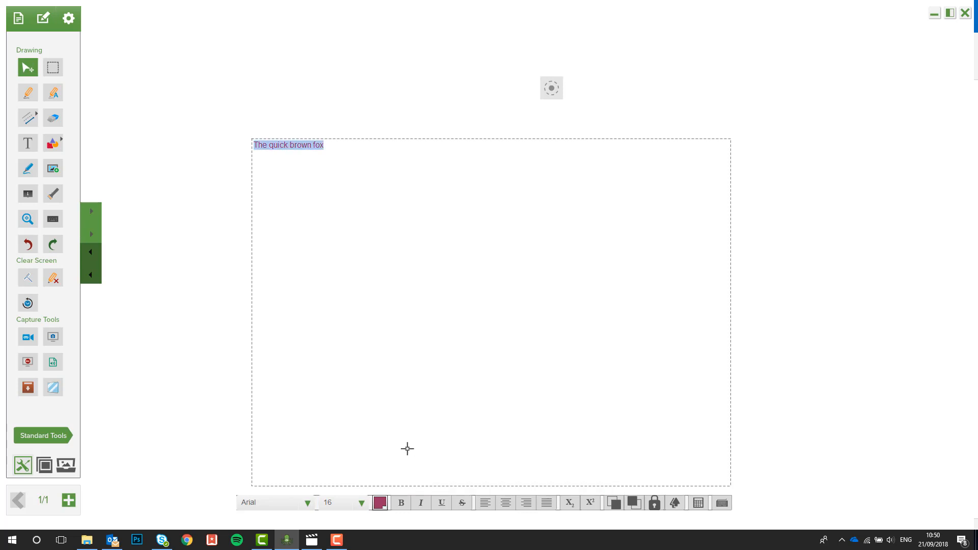
click(307, 503)
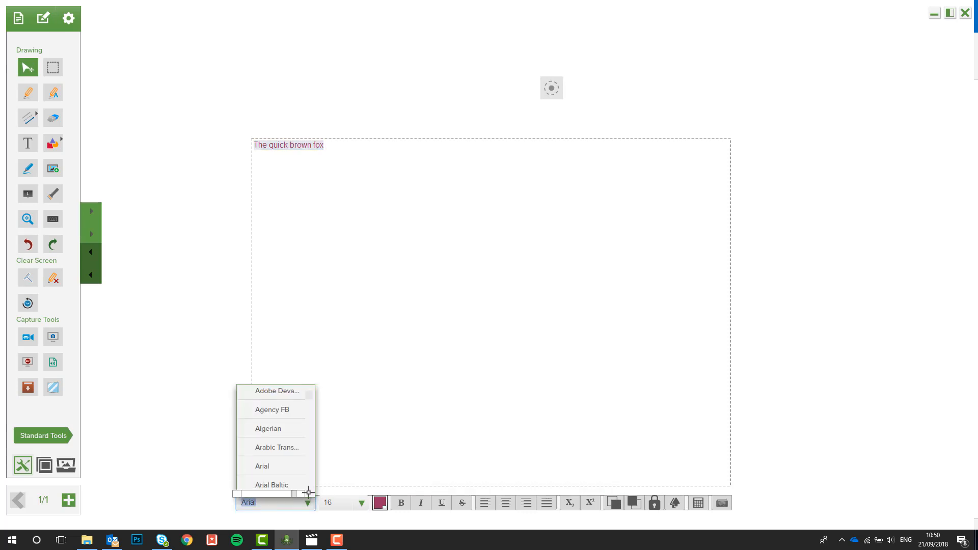
click(293, 431)
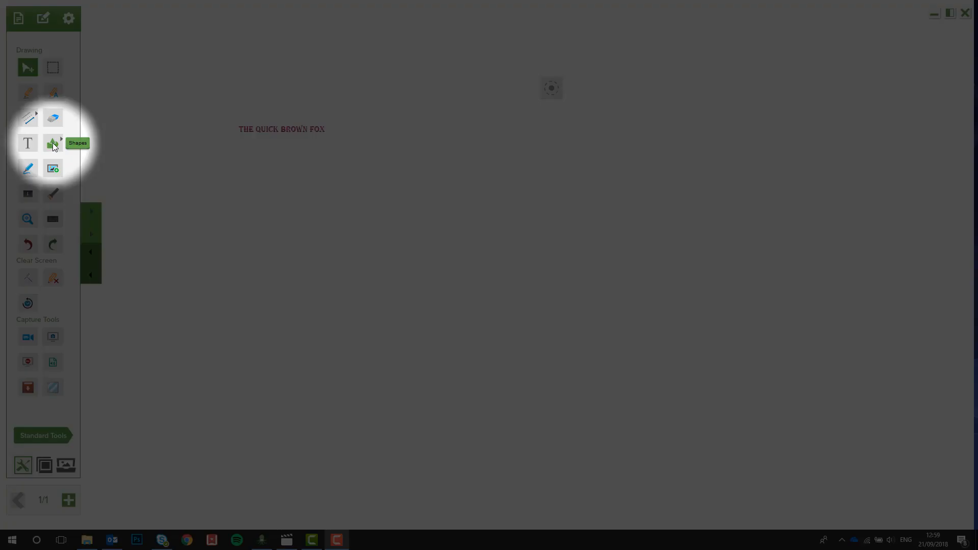
Draw a black-outlined circle below the text.
click(56, 145)
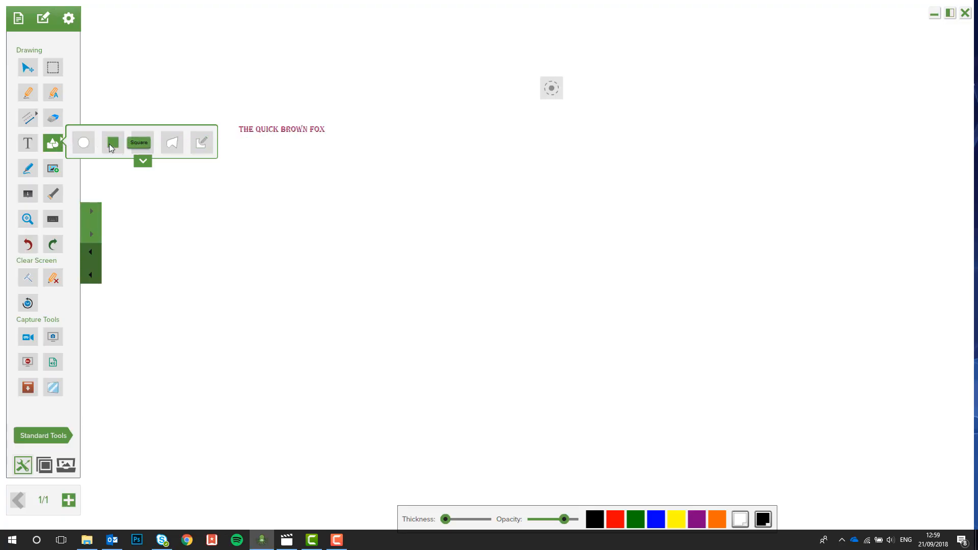
click(85, 145)
drag(351, 335, 356, 236)
Draw a closed irregular seven-cornered polygon with one inward-pointing corner to the right of the circle.
click(57, 143)
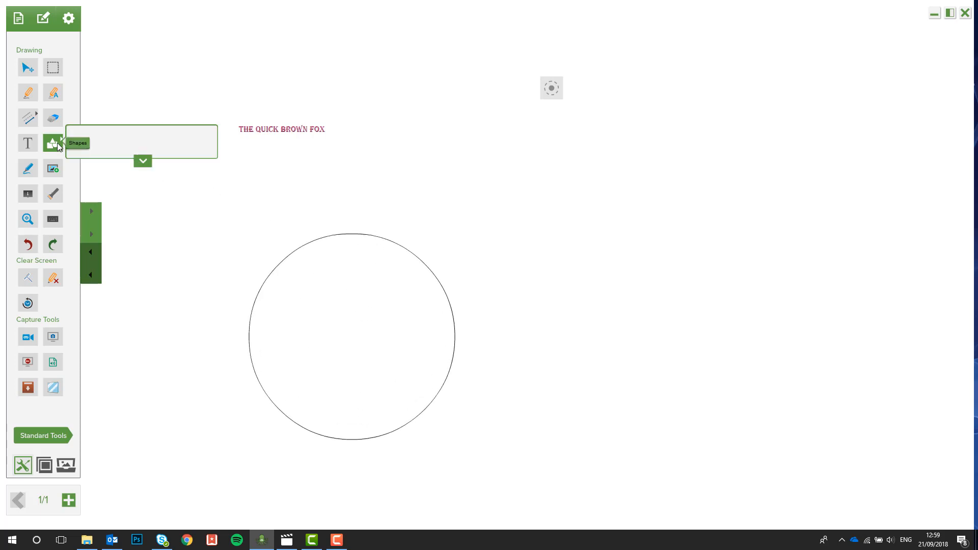
click(208, 145)
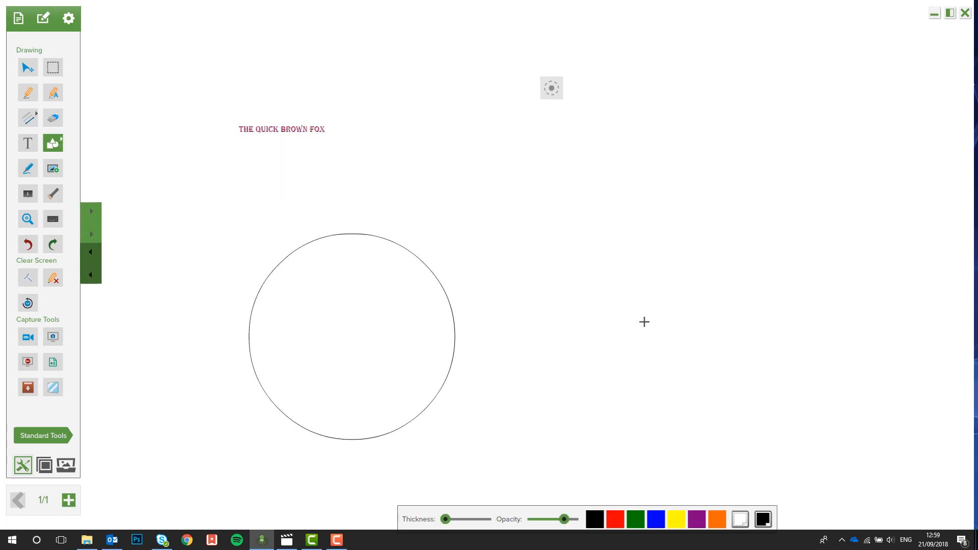
click(652, 342)
click(559, 280)
click(583, 181)
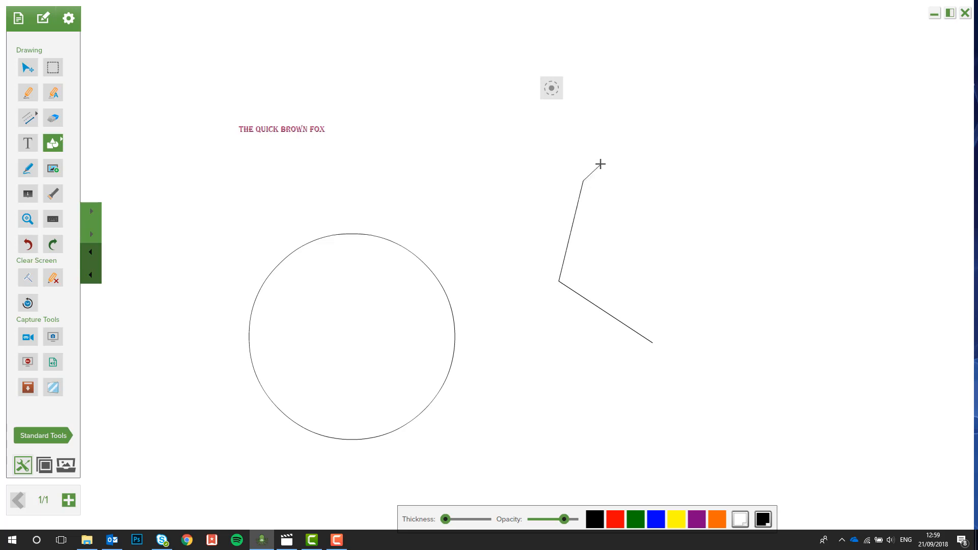
click(743, 86)
click(822, 188)
click(701, 181)
click(799, 335)
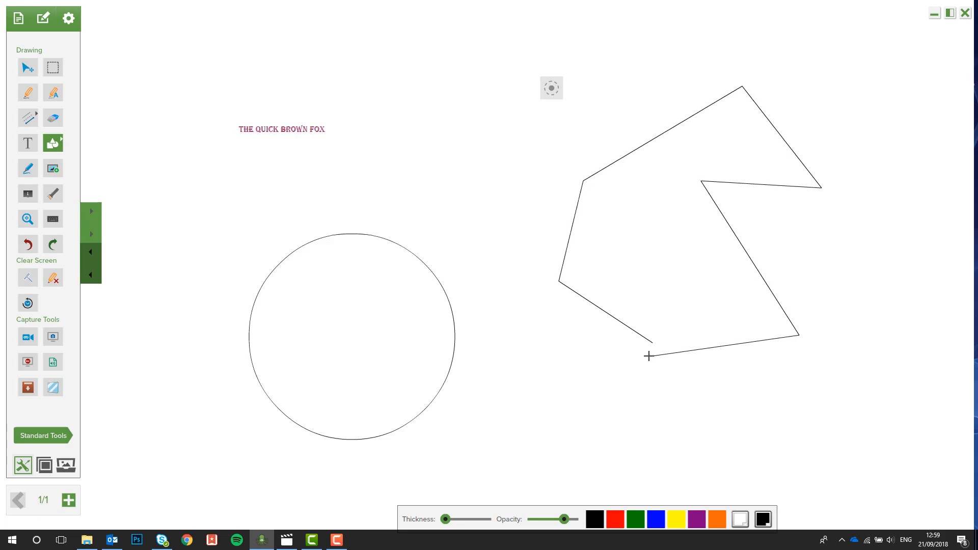
click(655, 343)
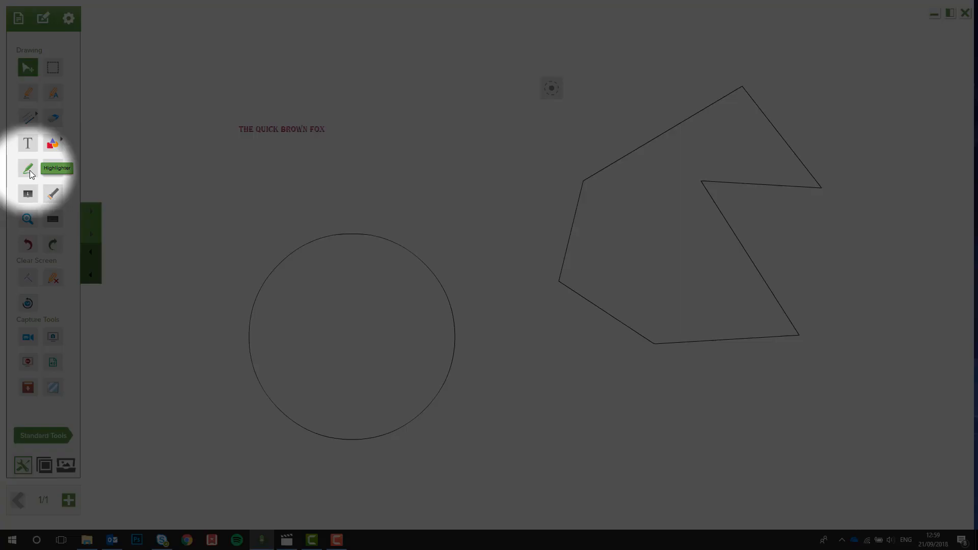
Highlight the text in blue and mark the polygon's inward-pointing corner with a thinner yellow highlighter.
click(30, 171)
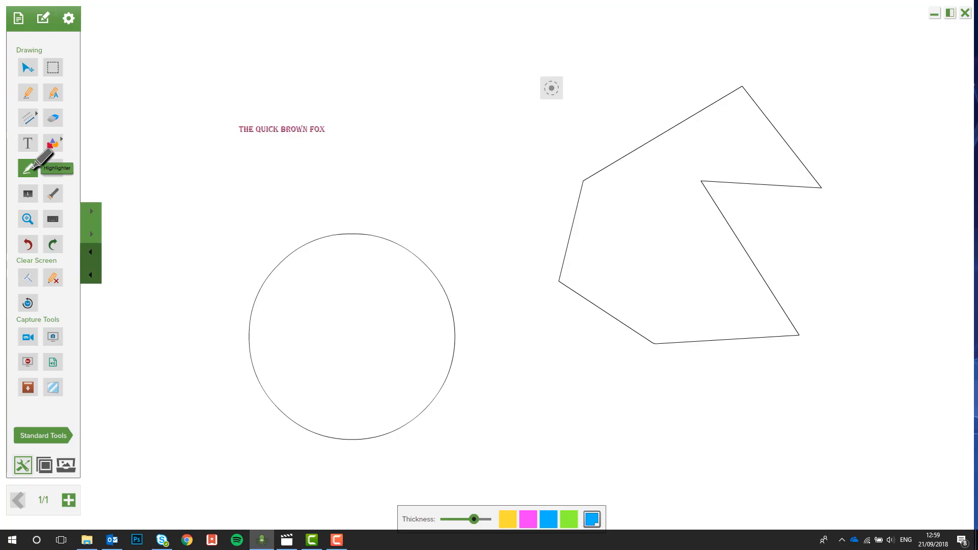
drag(227, 131, 325, 130)
click(508, 519)
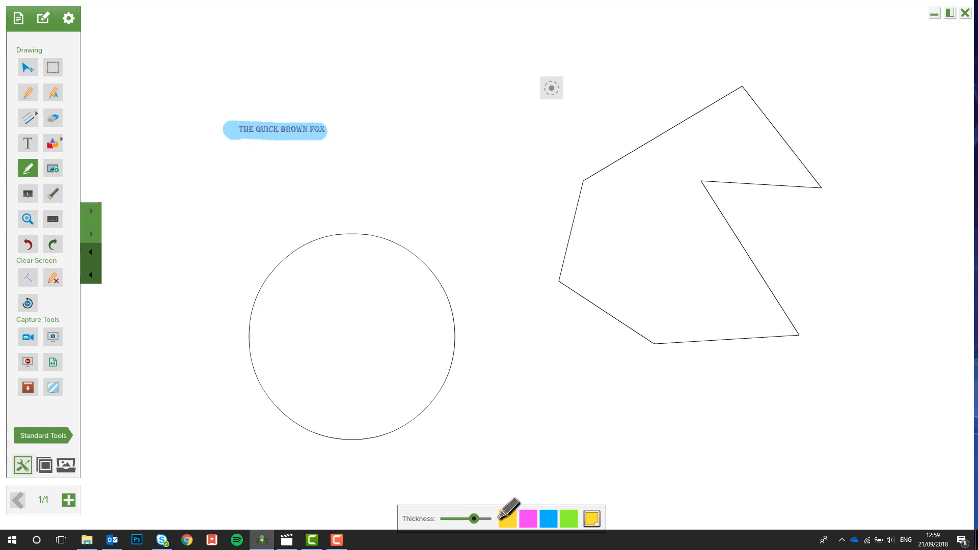
drag(473, 519, 451, 519)
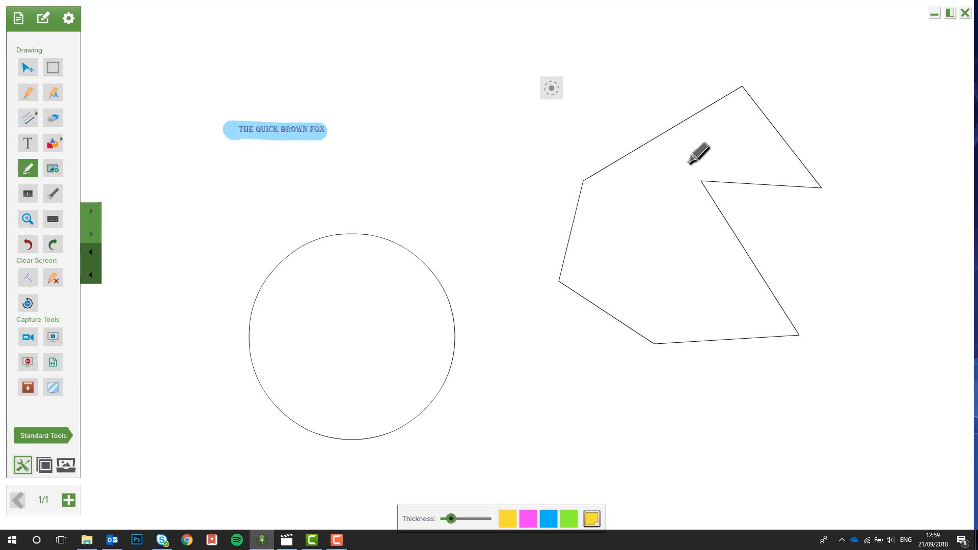
mouse_move(699, 183)
mouse_down()
mouse_move(709, 197)
mouse_move(697, 182)
mouse_move(728, 182)
mouse_up()
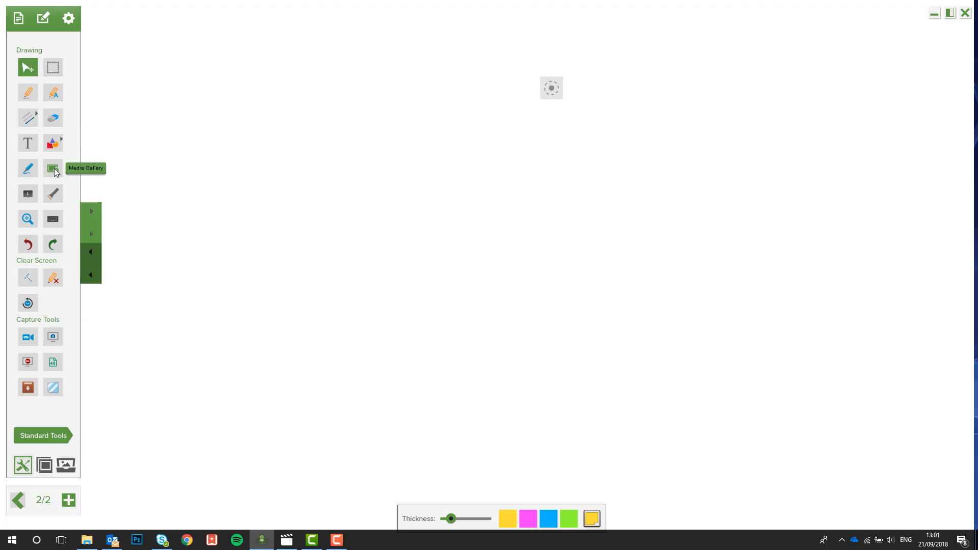
Insert the graphic-org-star8 diagram from the Media Gallery's Image Library onto the second page.
click(53, 169)
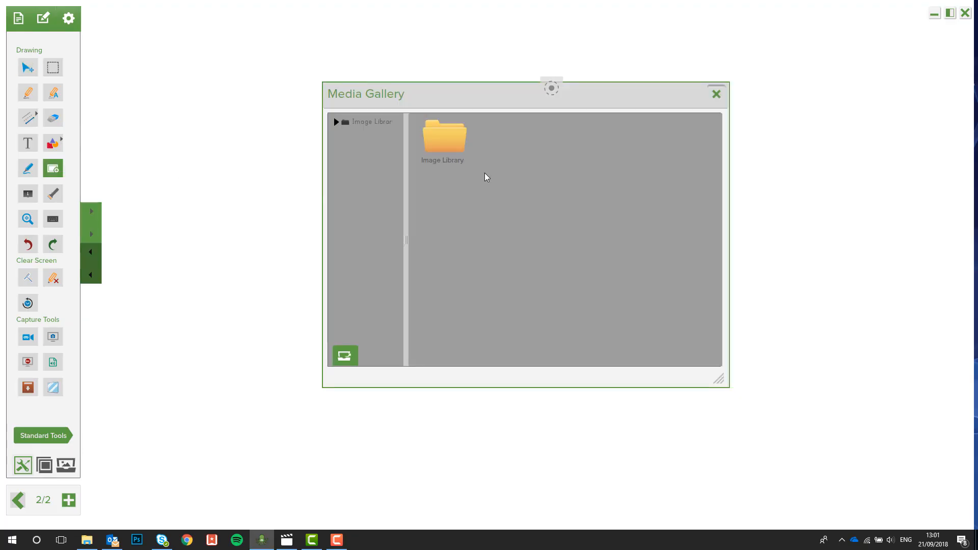
double_click(456, 157)
double_click(498, 148)
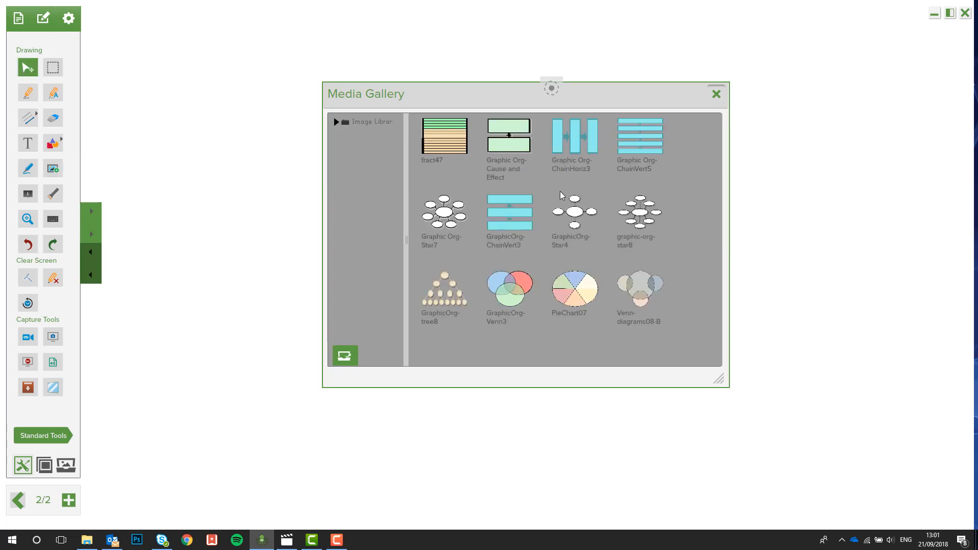
mouse_move(633, 218)
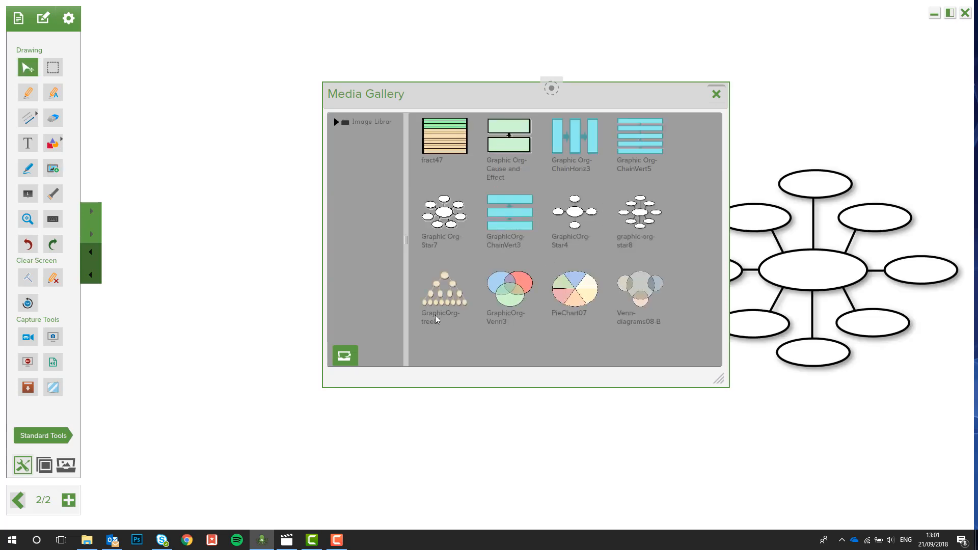
Import the image "Avocor logo - black - 500 wide" from the Desktop onto the second page and close the Media Gallery.
click(345, 356)
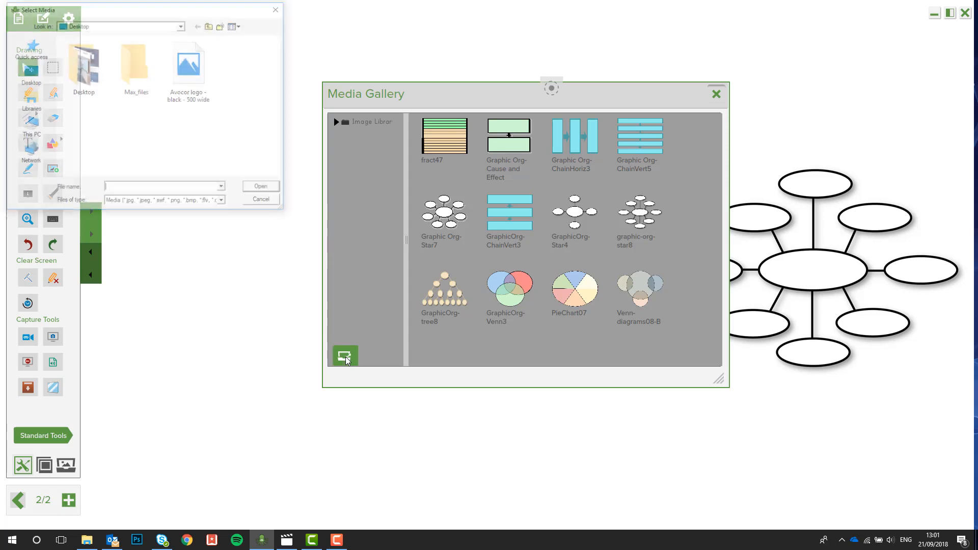
click(190, 68)
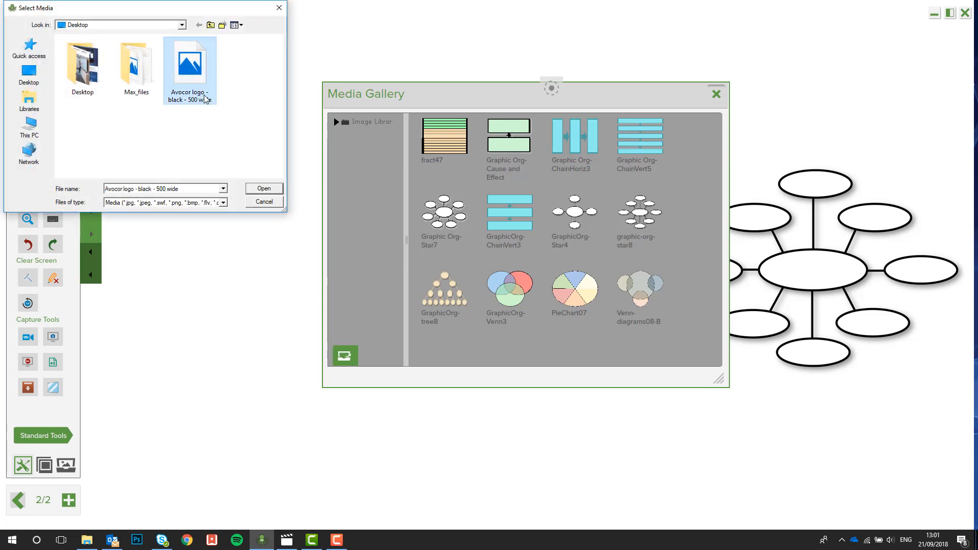
click(263, 188)
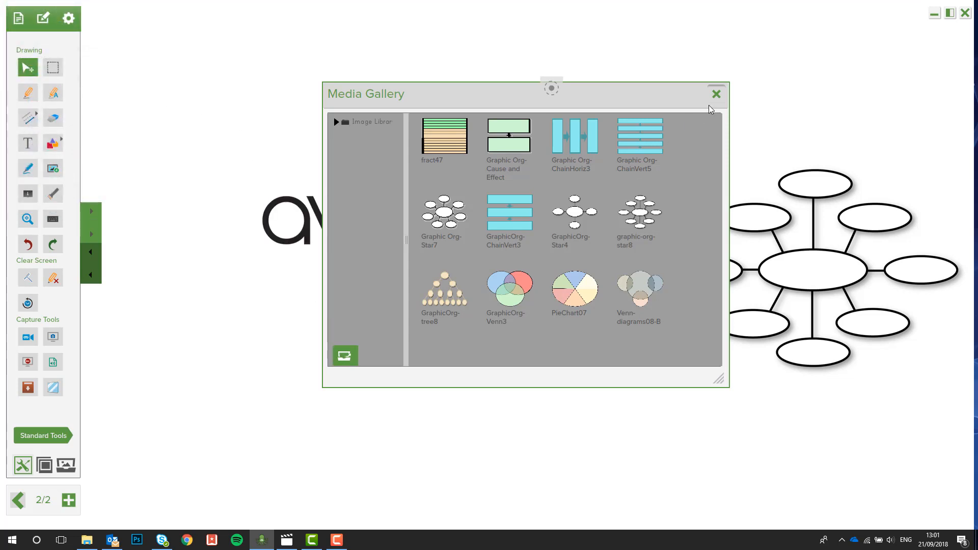
click(716, 94)
Move the avocor logo to the upper-left area of the page and scale it down slightly.
drag(415, 218, 358, 131)
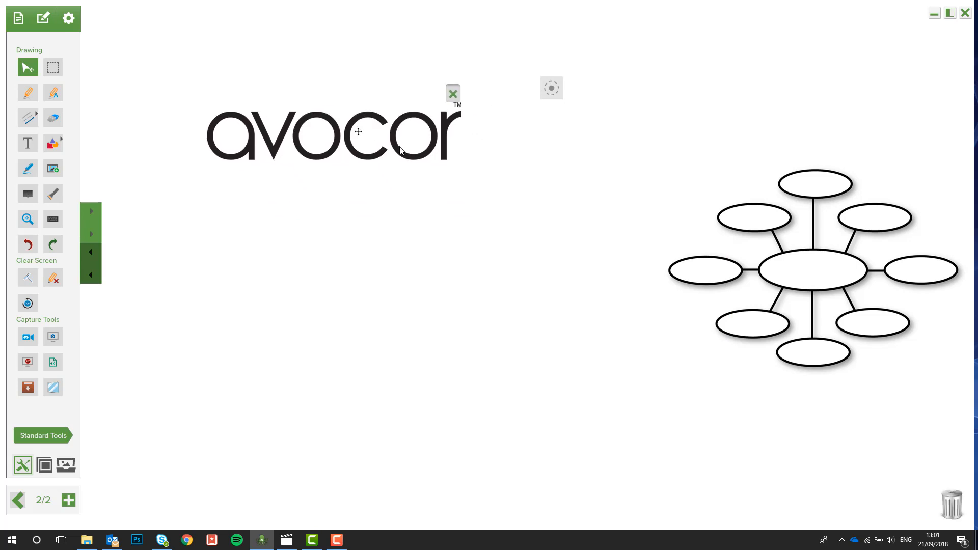
click(401, 150)
drag(459, 159, 549, 180)
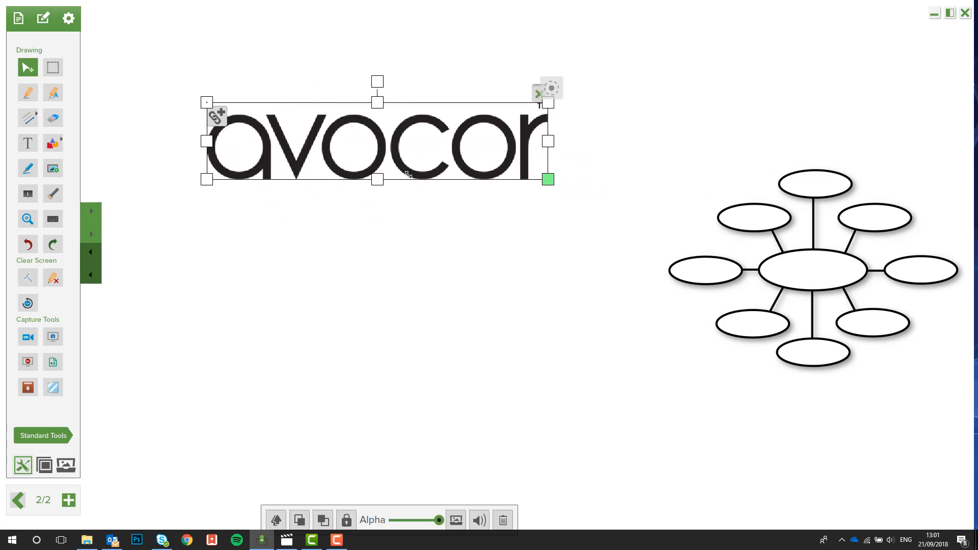
drag(408, 175, 418, 151)
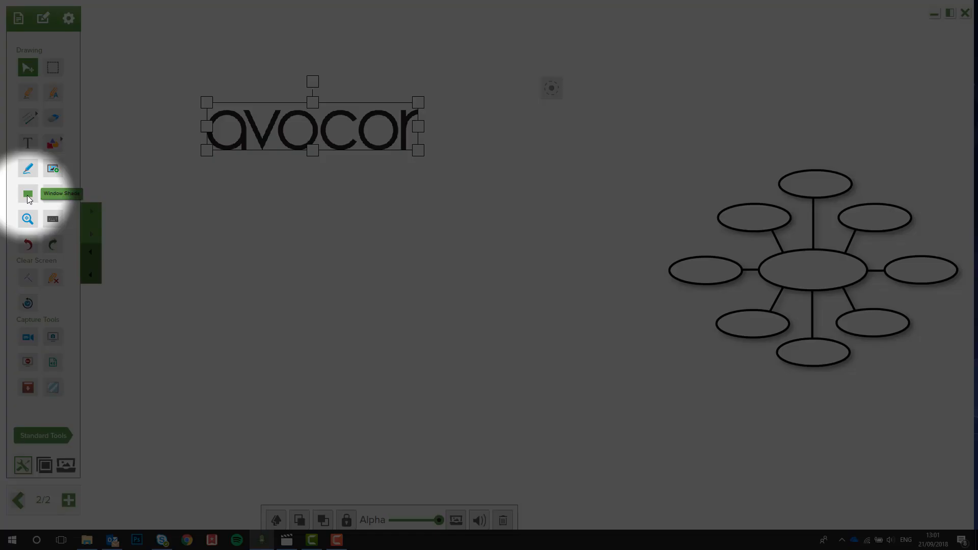
Cover the page with the Window Shade and pull back its upper and left edges to reveal the logo.
click(28, 196)
mouse_move(482, 5)
mouse_down()
mouse_move(484, 78)
mouse_move(463, 192)
mouse_up()
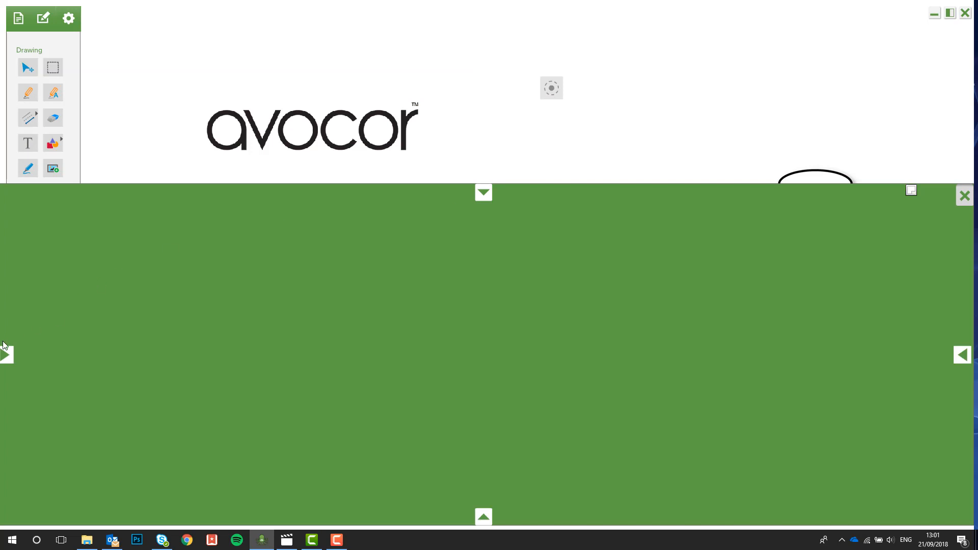
drag(3, 342, 349, 344)
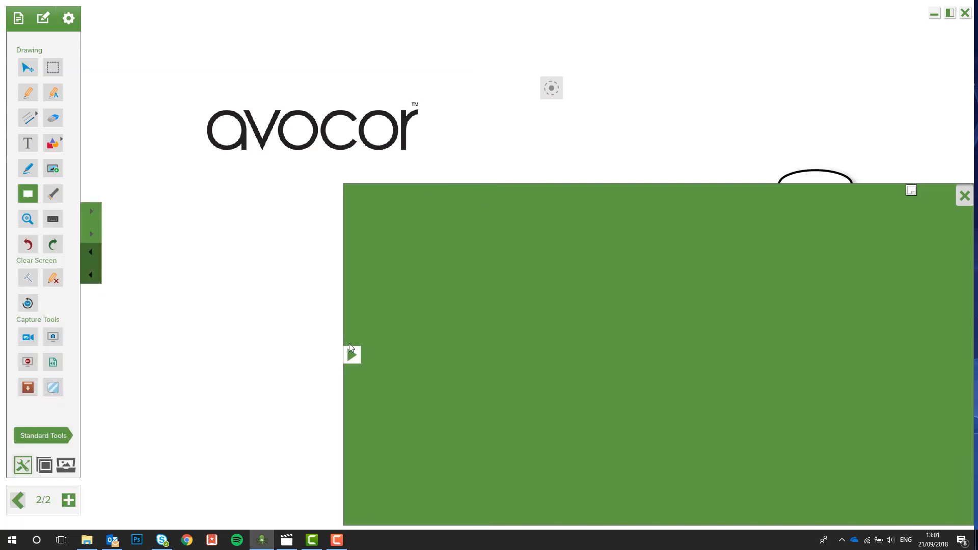
Move the circular Spotlight over the avocor logo and resize it, ending with both the Spotlight and the Window Shade closed.
click(53, 193)
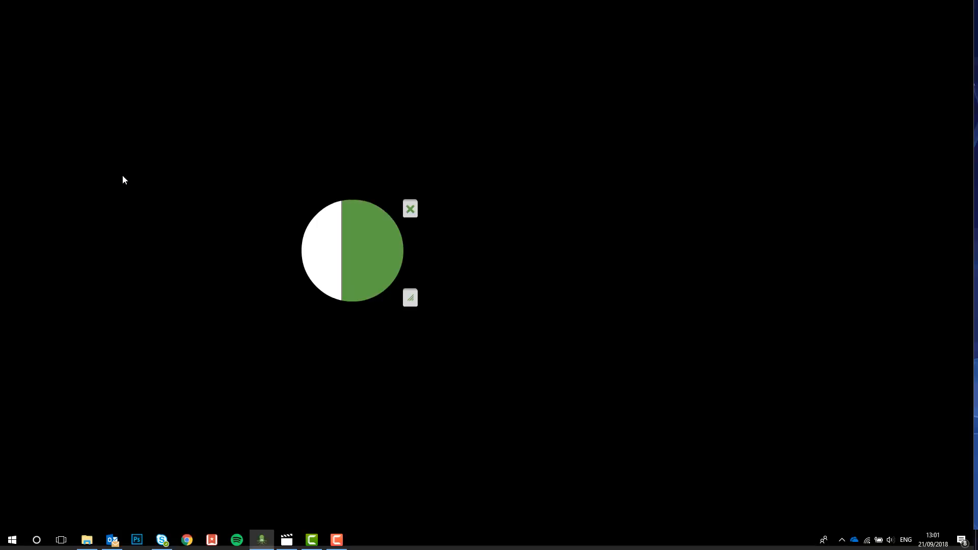
drag(348, 244, 246, 116)
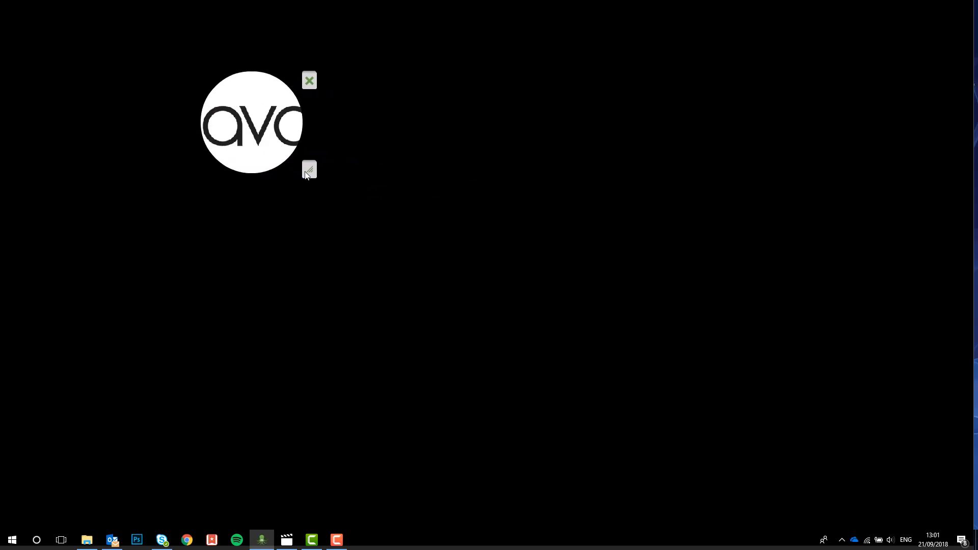
mouse_move(306, 175)
mouse_down()
mouse_move(443, 251)
mouse_move(491, 291)
mouse_move(317, 164)
mouse_up()
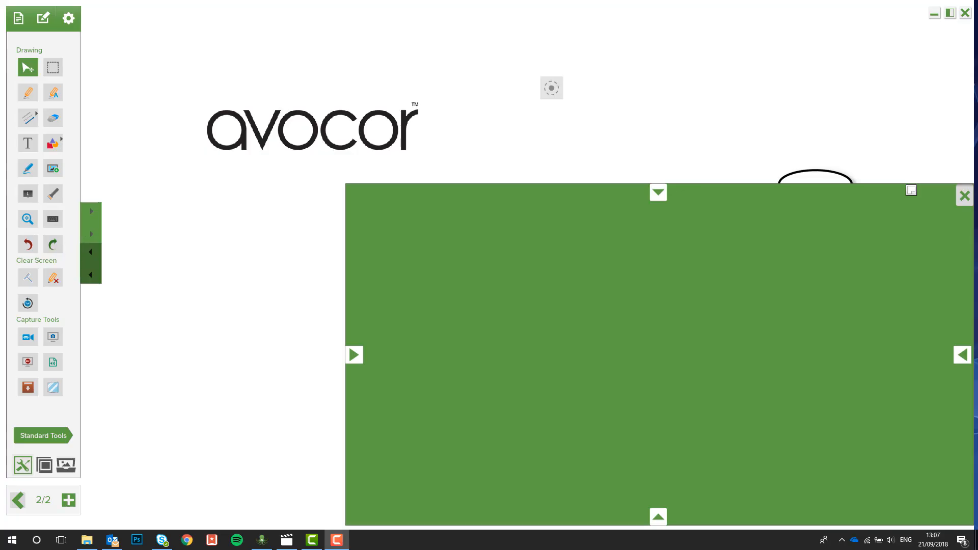
click(965, 195)
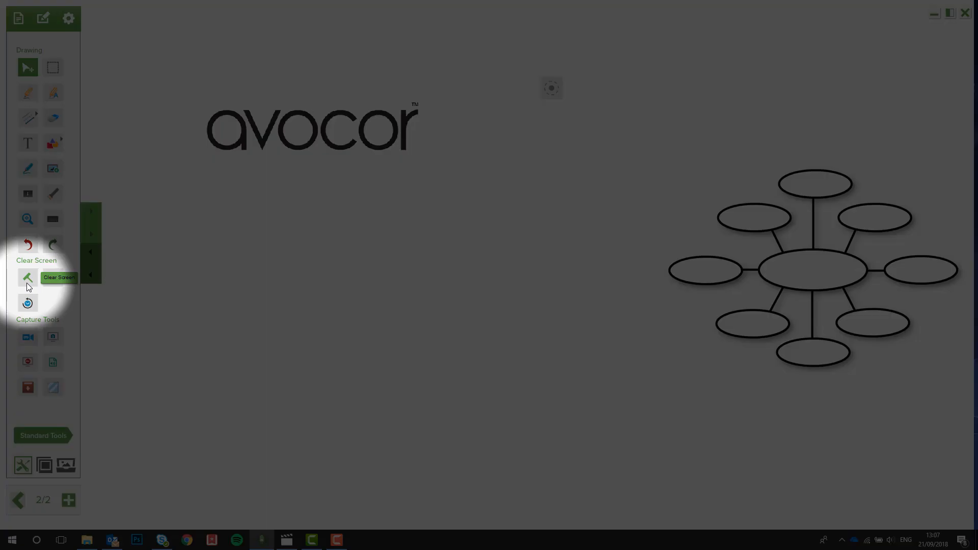
Clear everything from the second page with Clear Screen.
click(28, 280)
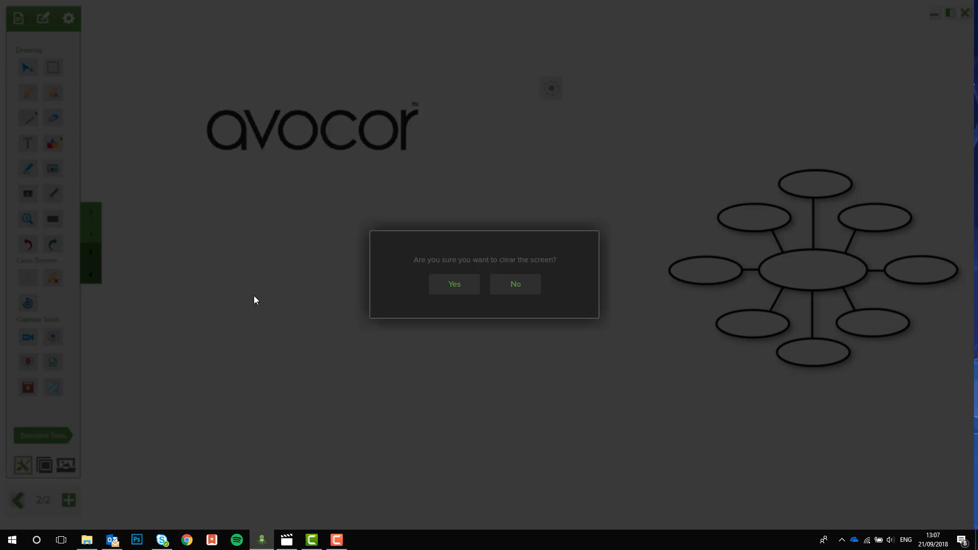
click(442, 284)
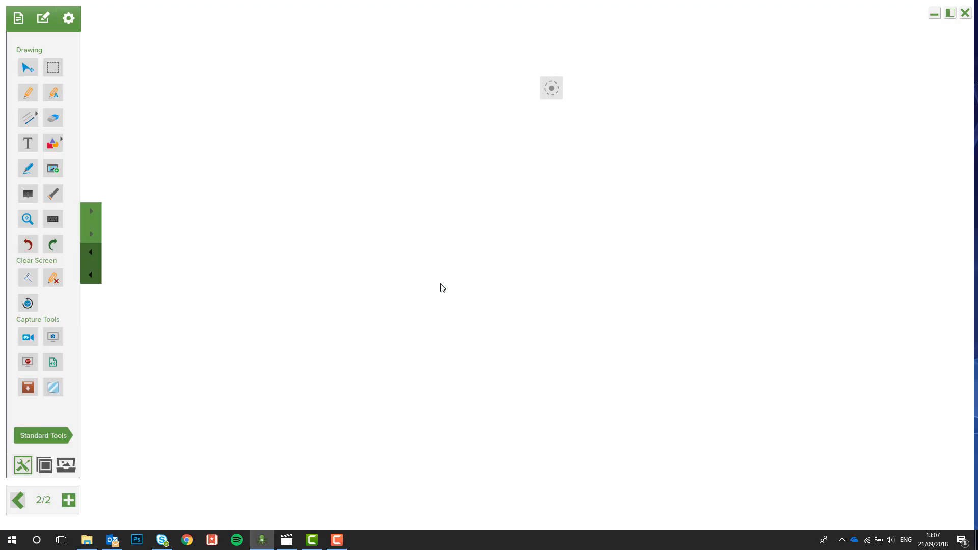
Go back to the first page, clear its highlighter annotations and reset the slide.
click(14, 503)
click(14, 504)
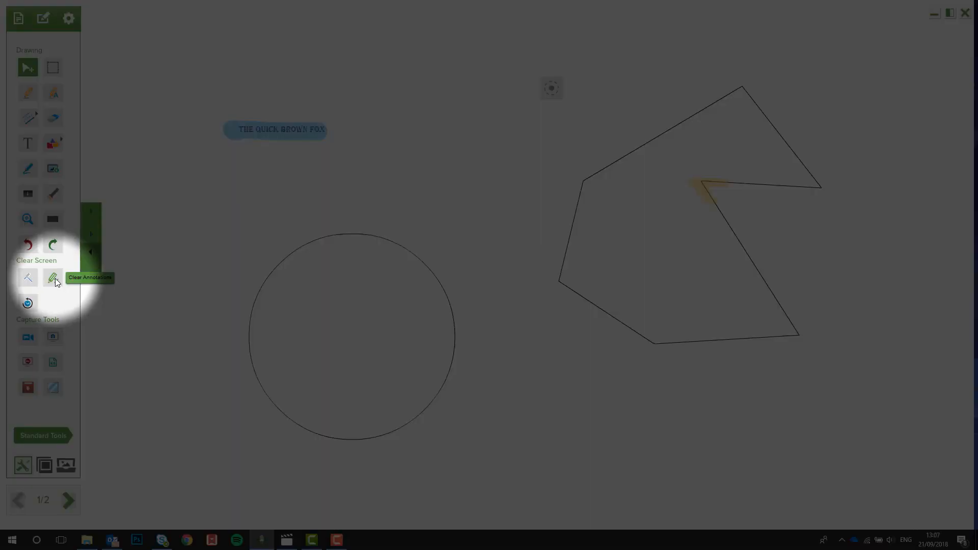
click(53, 278)
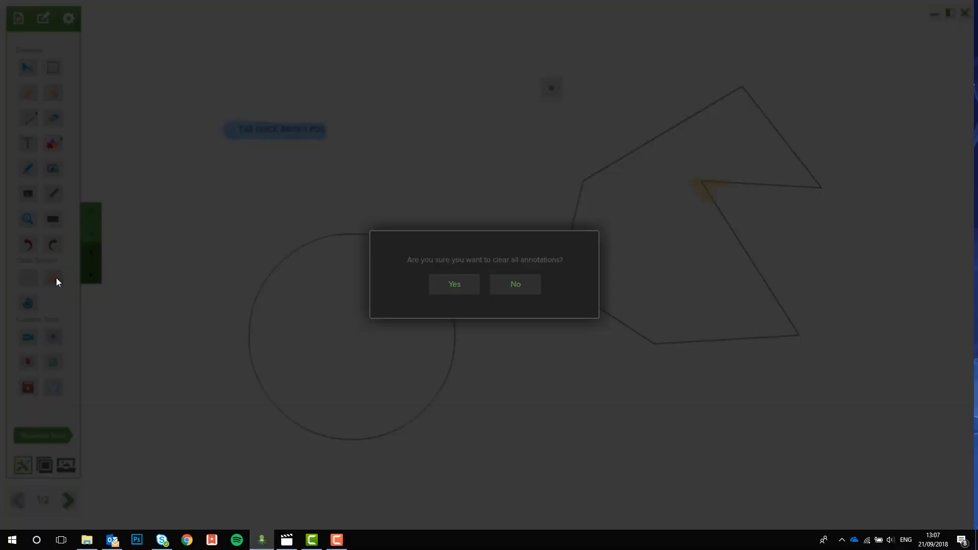
click(443, 283)
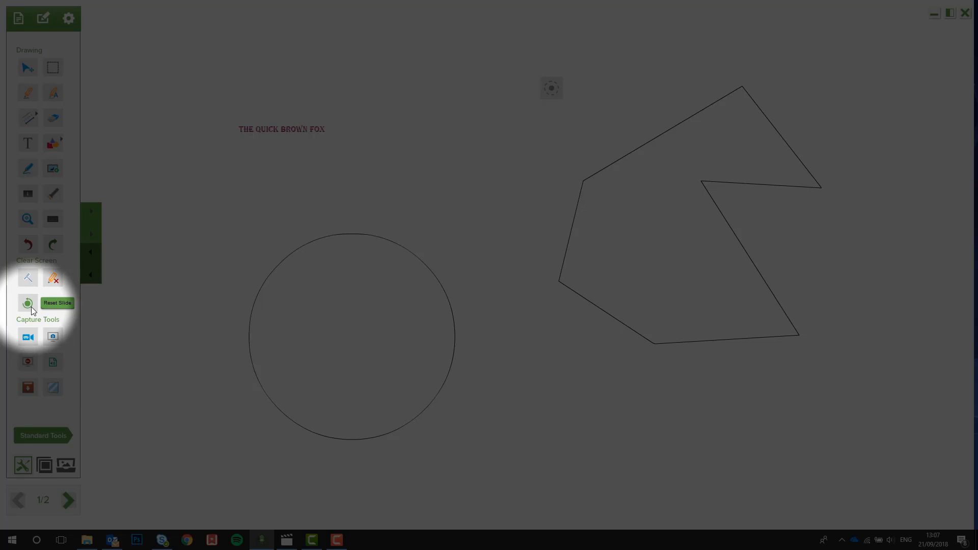
click(28, 303)
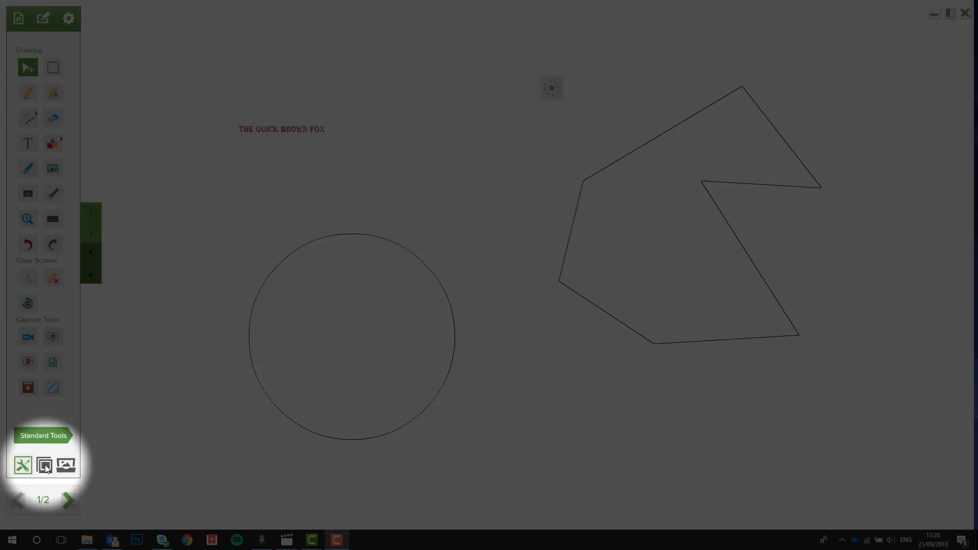
Rename the Demo slide set as "Lesson 1" and reorder the slides so the drawing slide follows the blank one.
click(45, 466)
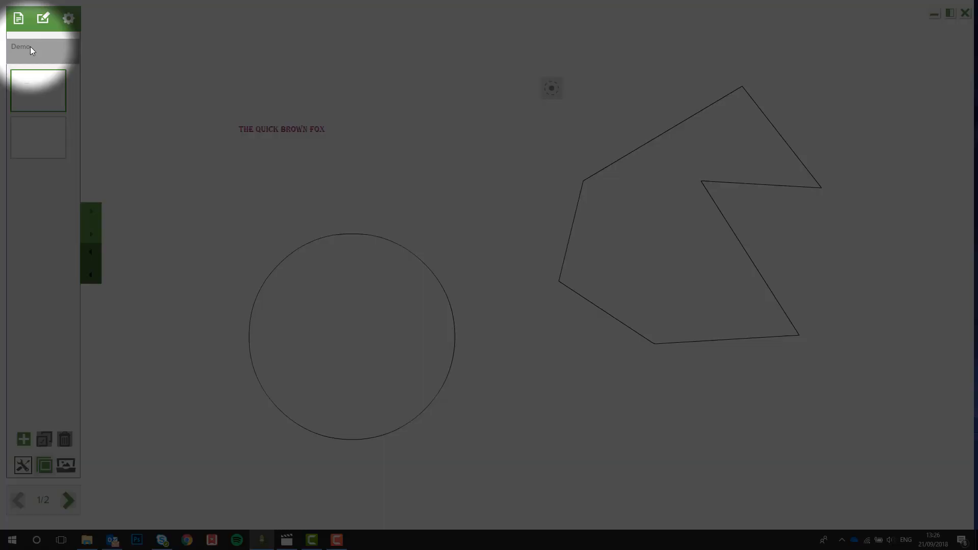
click(30, 47)
drag(36, 51, 8, 51)
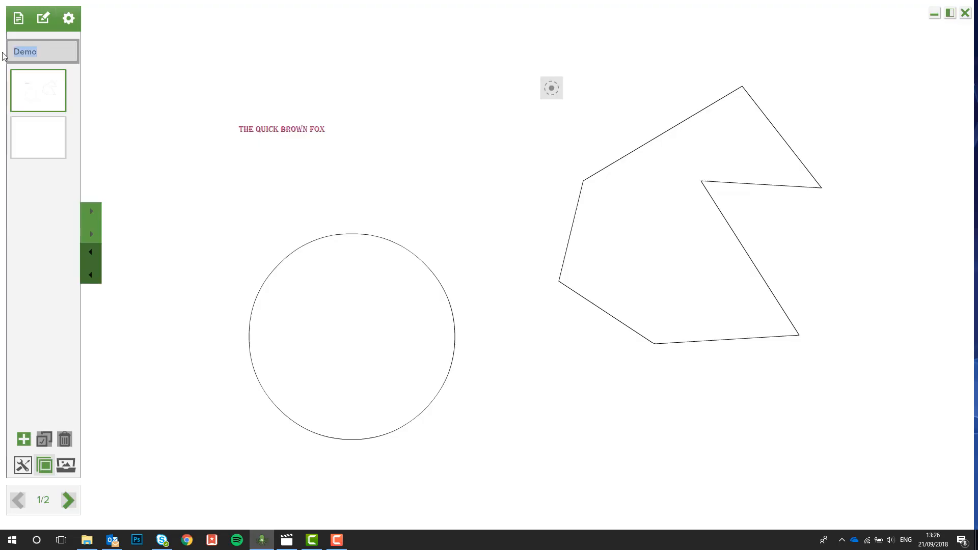
text(Lesson 1)
mouse_move(60, 104)
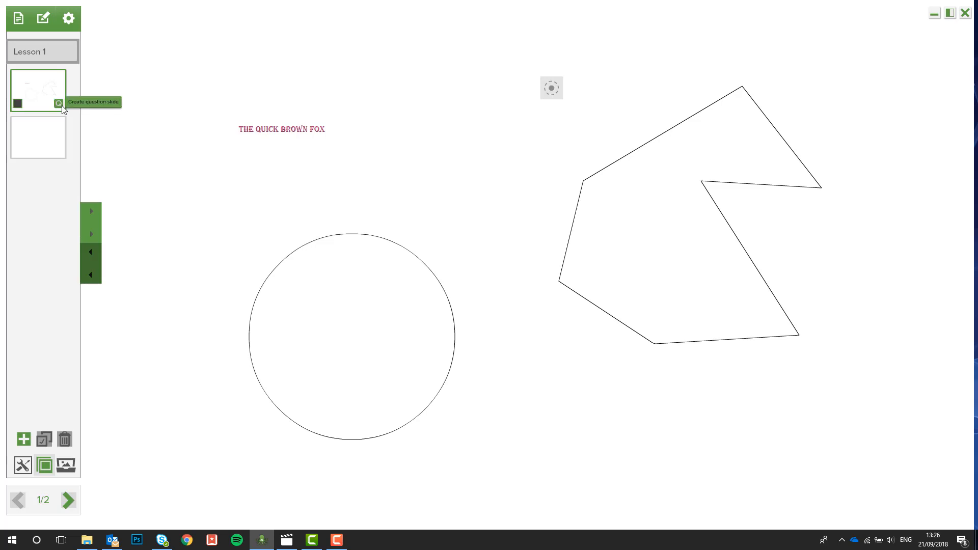
drag(43, 101, 44, 163)
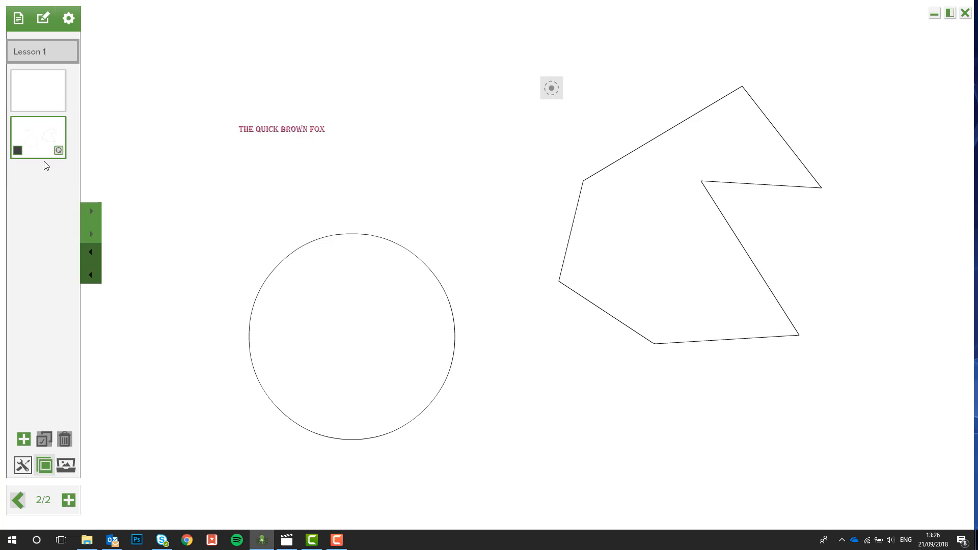
Open the blank first slide, page forward to the drawing slide and return to the first slide.
click(51, 109)
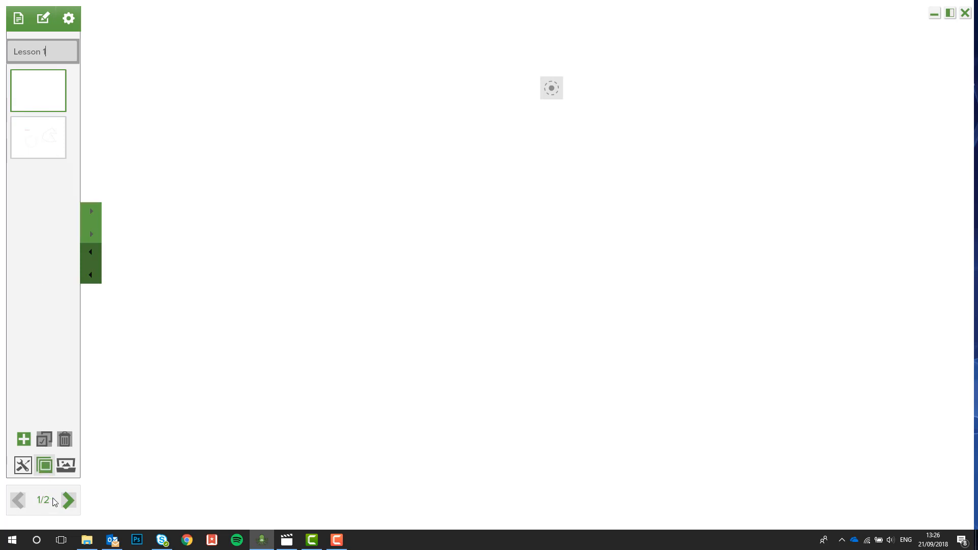
click(73, 501)
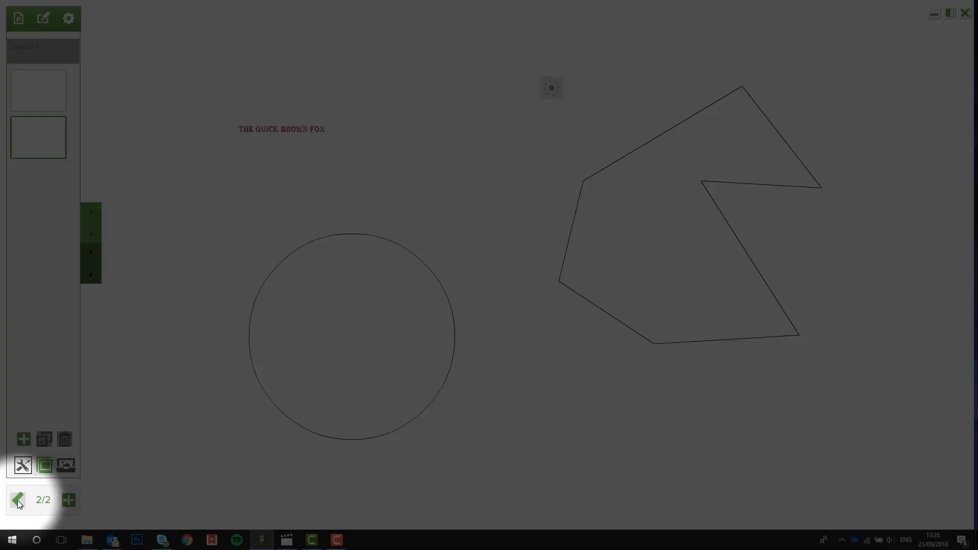
click(17, 500)
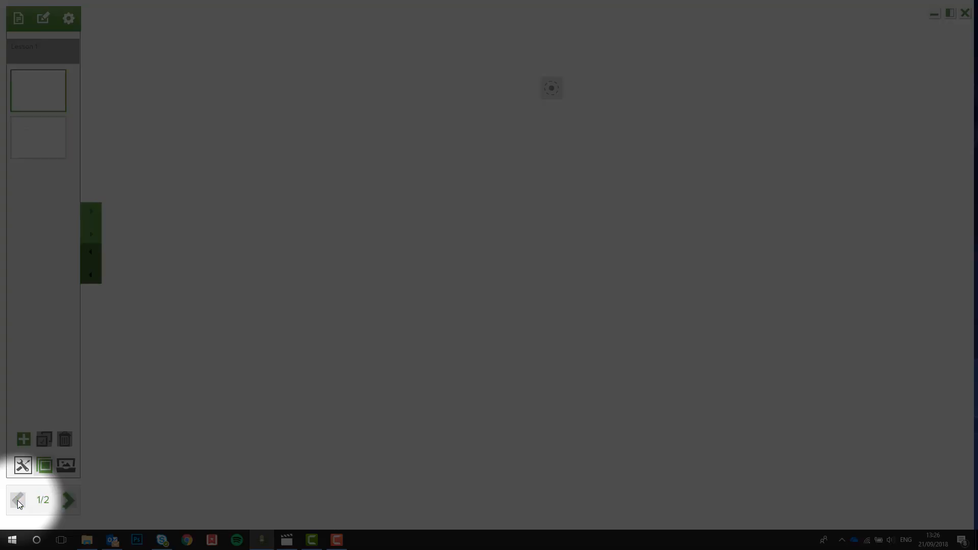
Advance past the drawing slide to add a blank third slide, and delete that new slide.
click(68, 501)
click(69, 502)
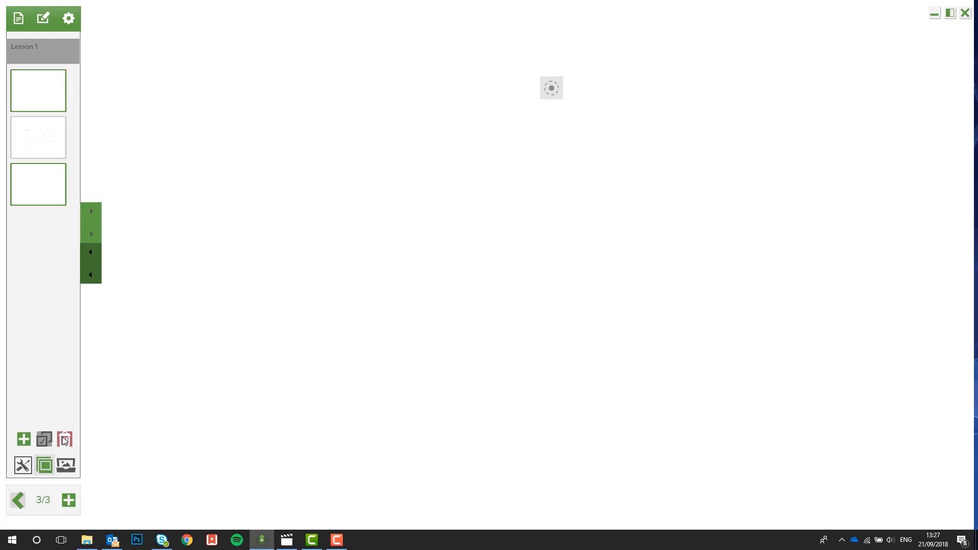
click(65, 440)
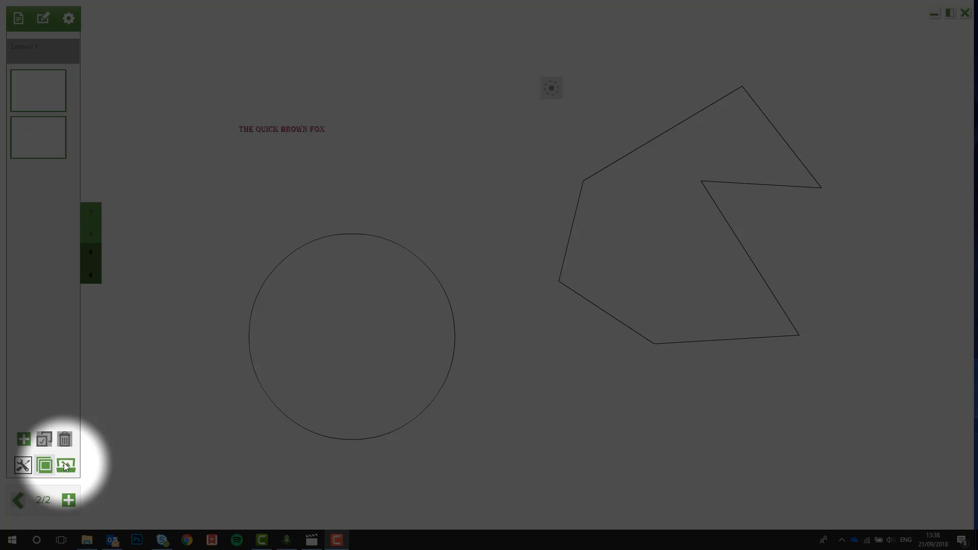
Try the four-quadrant, coloured handwriting-line and blue graph-paper backgrounds on the drawing slide.
click(63, 462)
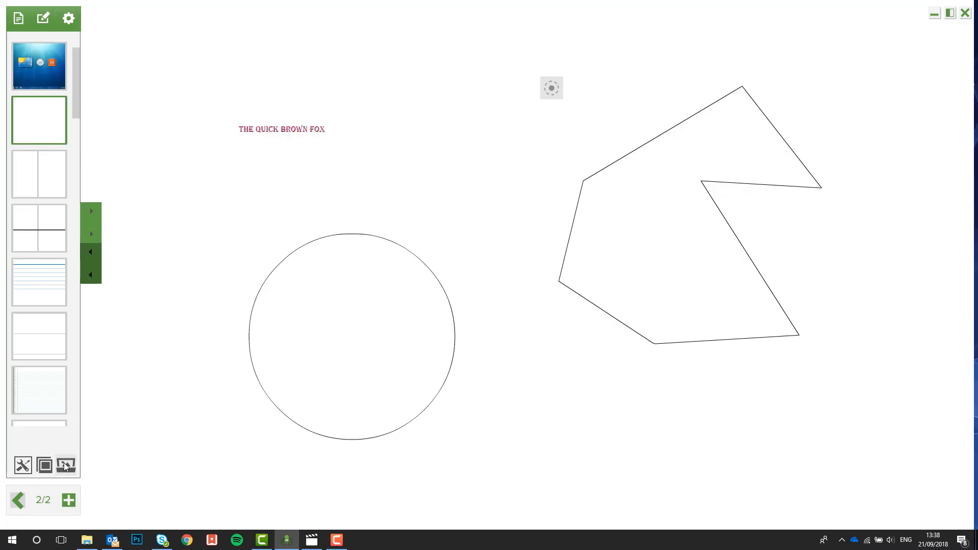
click(53, 224)
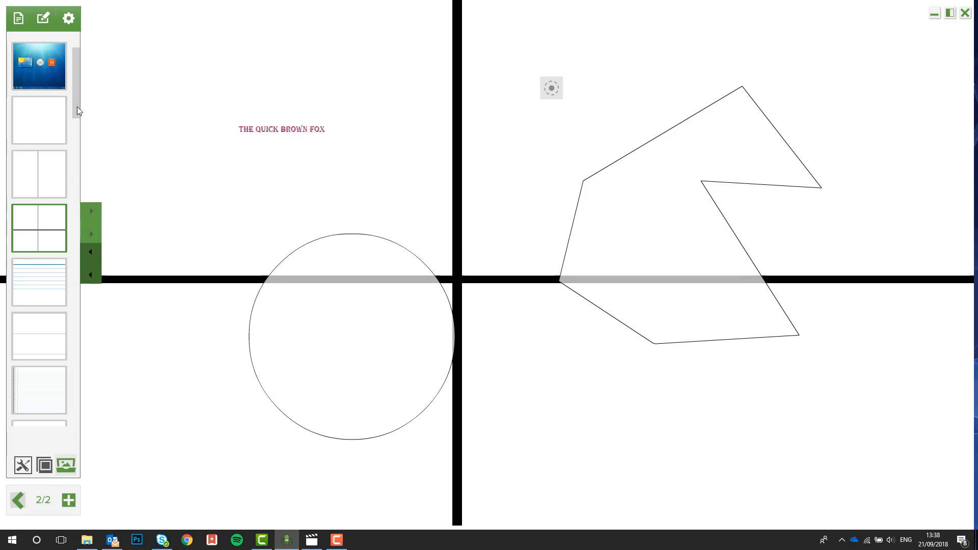
drag(77, 106, 87, 211)
click(36, 179)
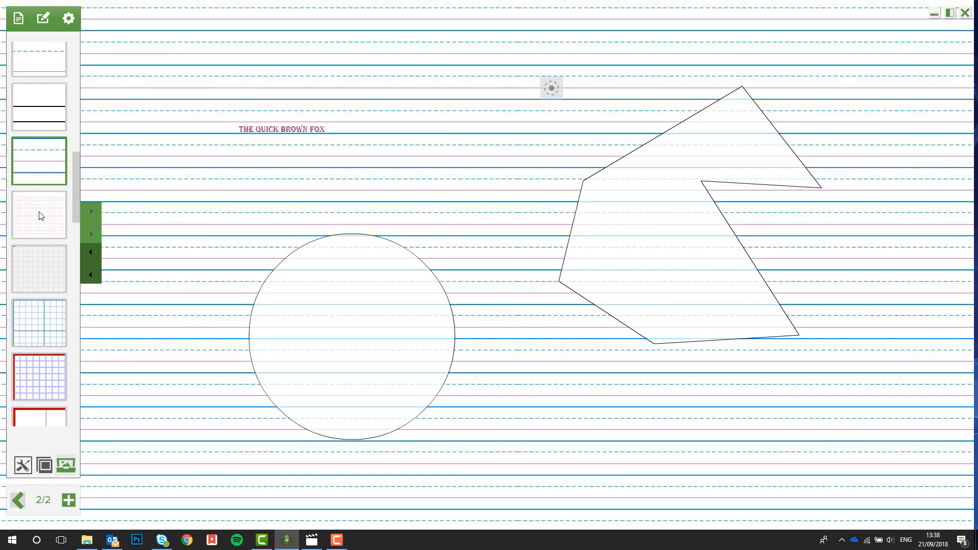
click(37, 327)
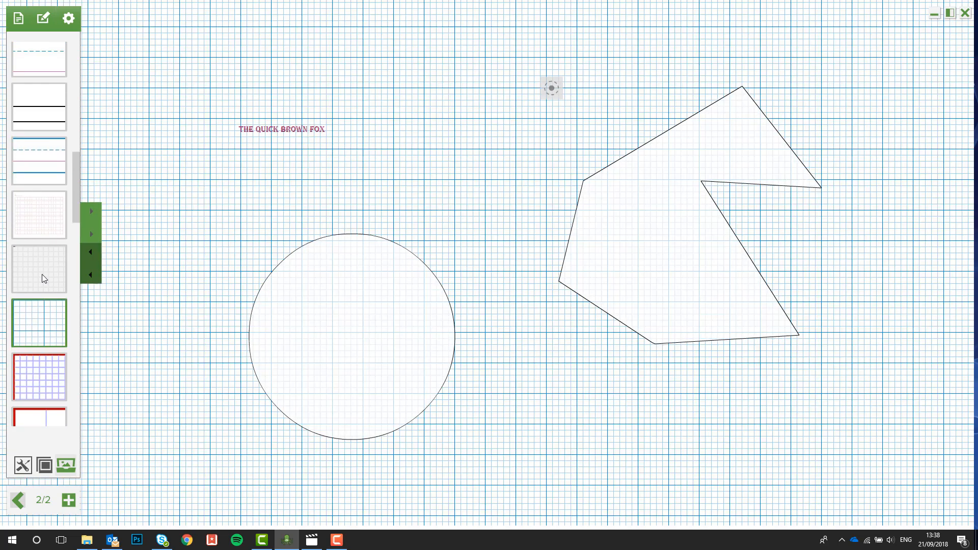
Set the drawing slide's background to solid light orange.
drag(75, 205, 74, 389)
click(47, 276)
click(53, 395)
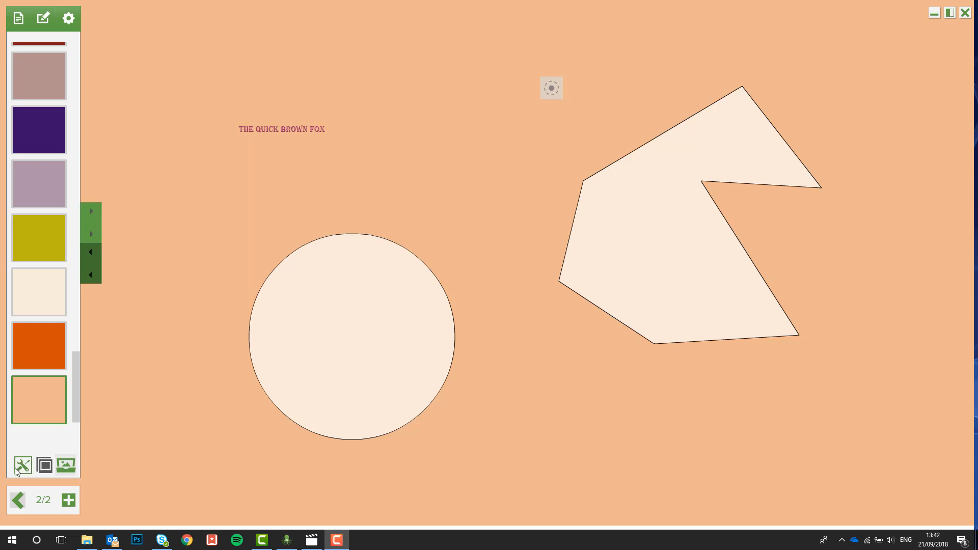
Go to the blank first slide and apply the music-stave background to it.
click(18, 499)
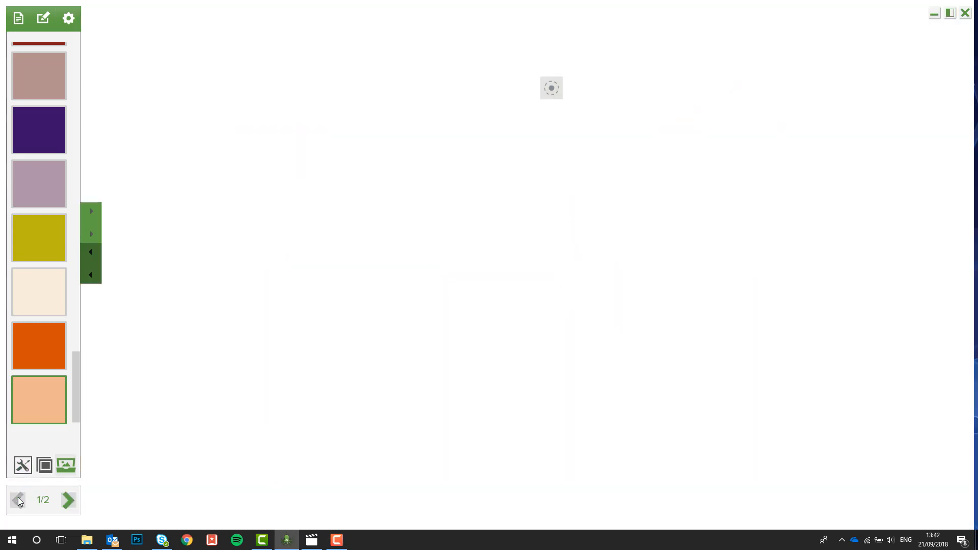
drag(70, 407, 80, 270)
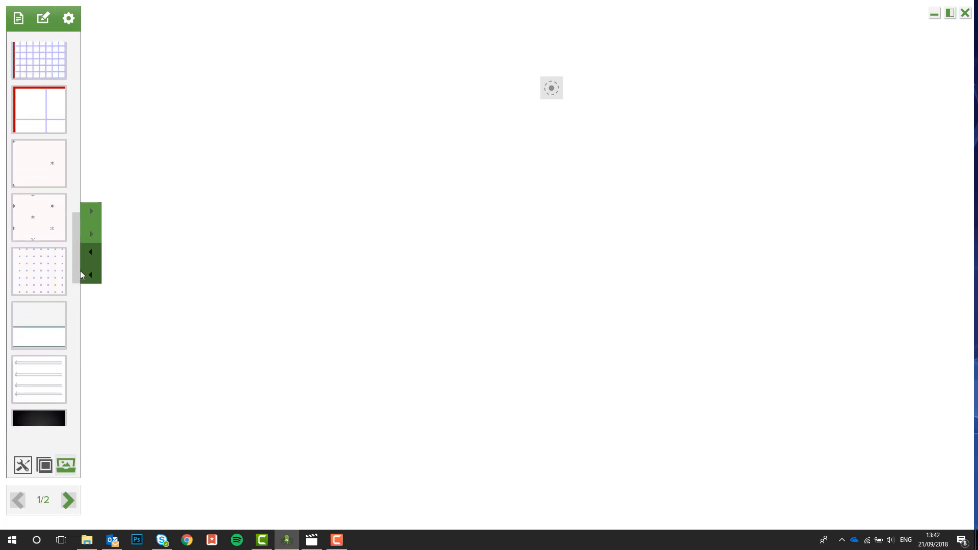
click(44, 289)
click(39, 383)
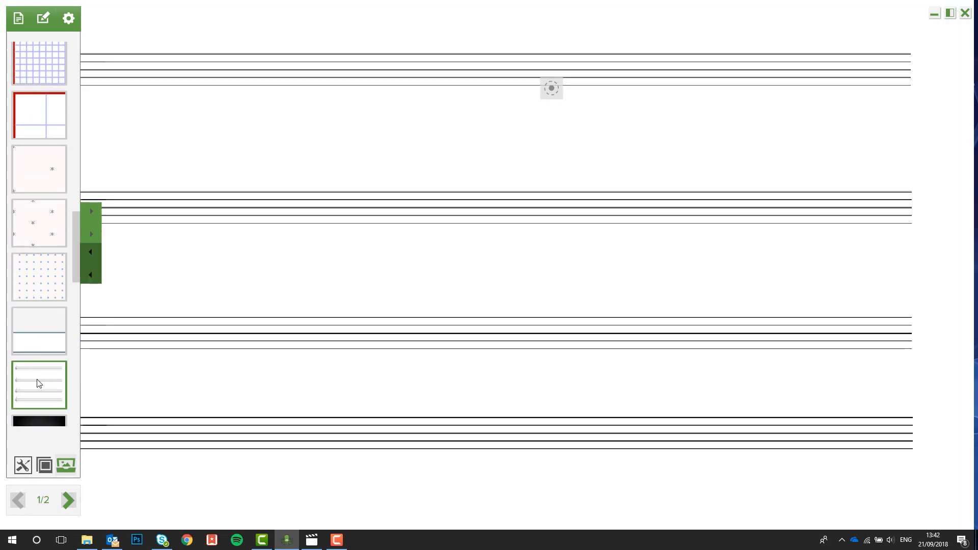